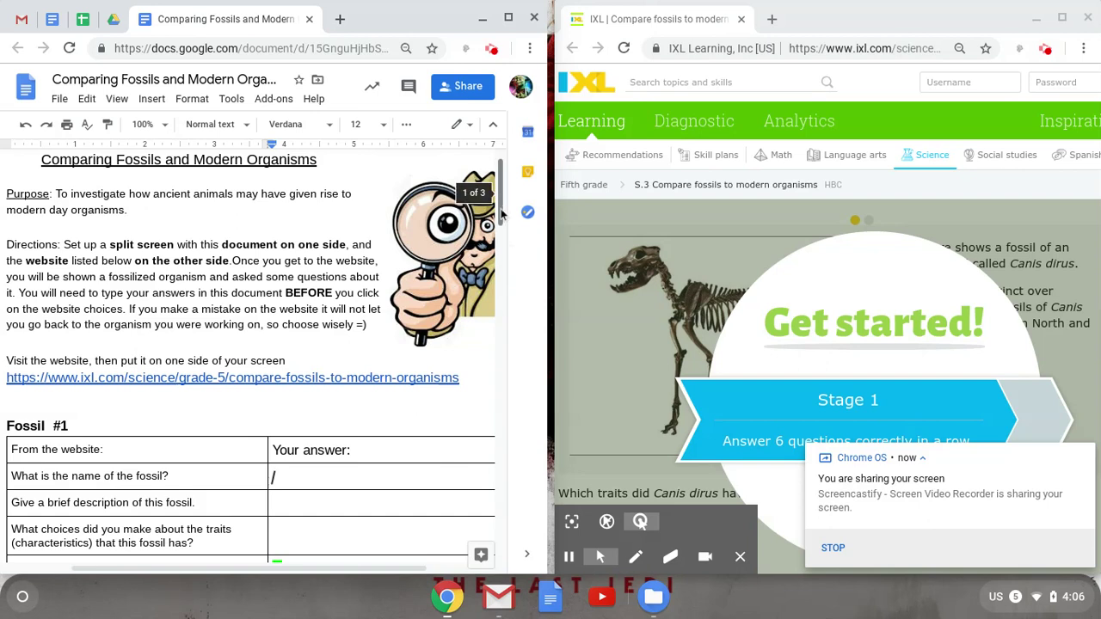
Bring the Fossil #1 table into view and start the IXL Canis dirus fossil practice.
drag(502, 215, 500, 241)
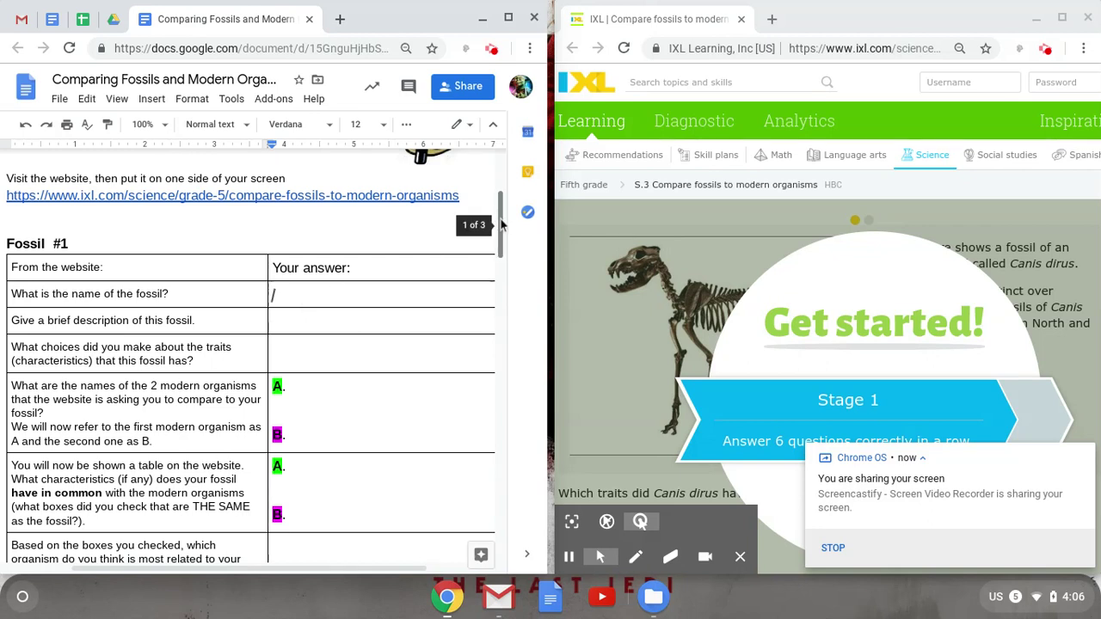
drag(505, 224, 504, 244)
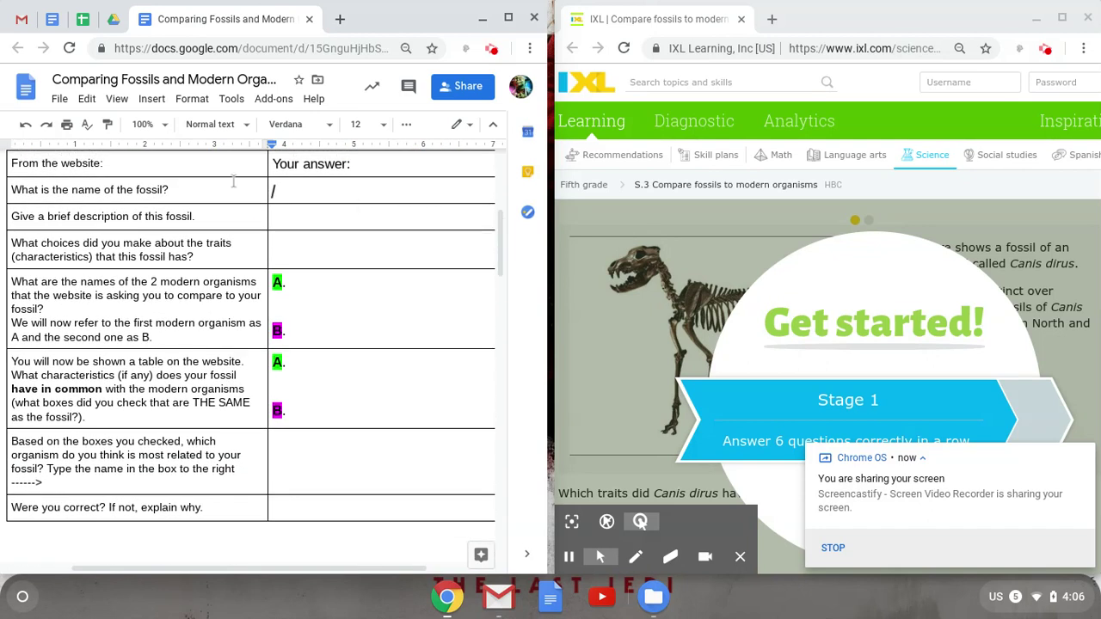
click(739, 397)
scroll(788, 479, down, 4)
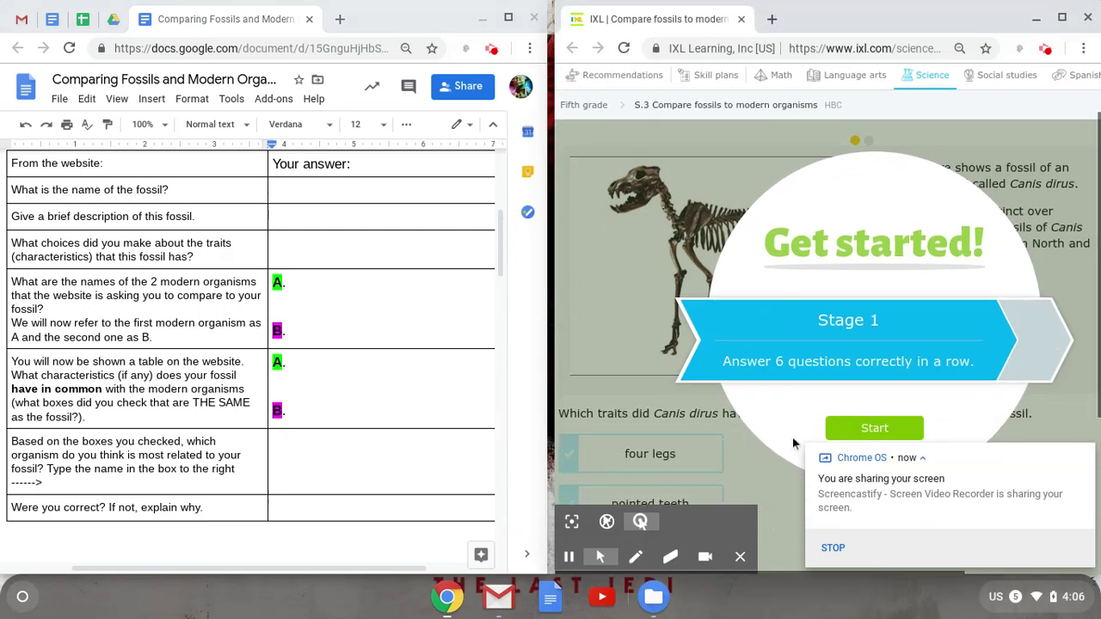
click(870, 340)
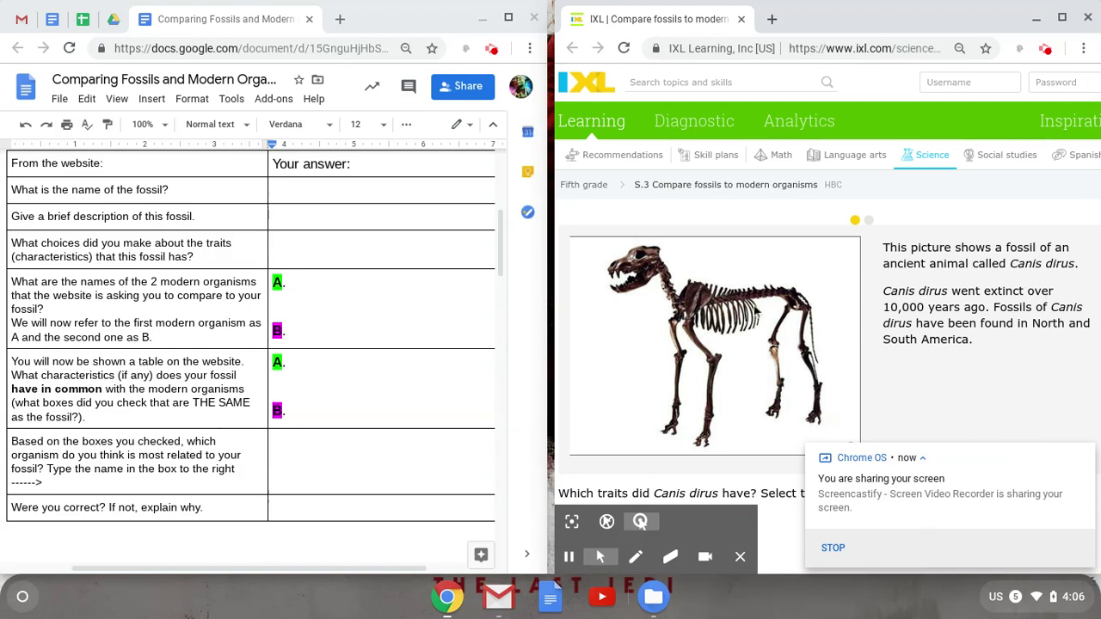
Enter 'Canis Duris' as the fossil name in the worksheet.
click(301, 192)
scroll(301, 193, right, 2)
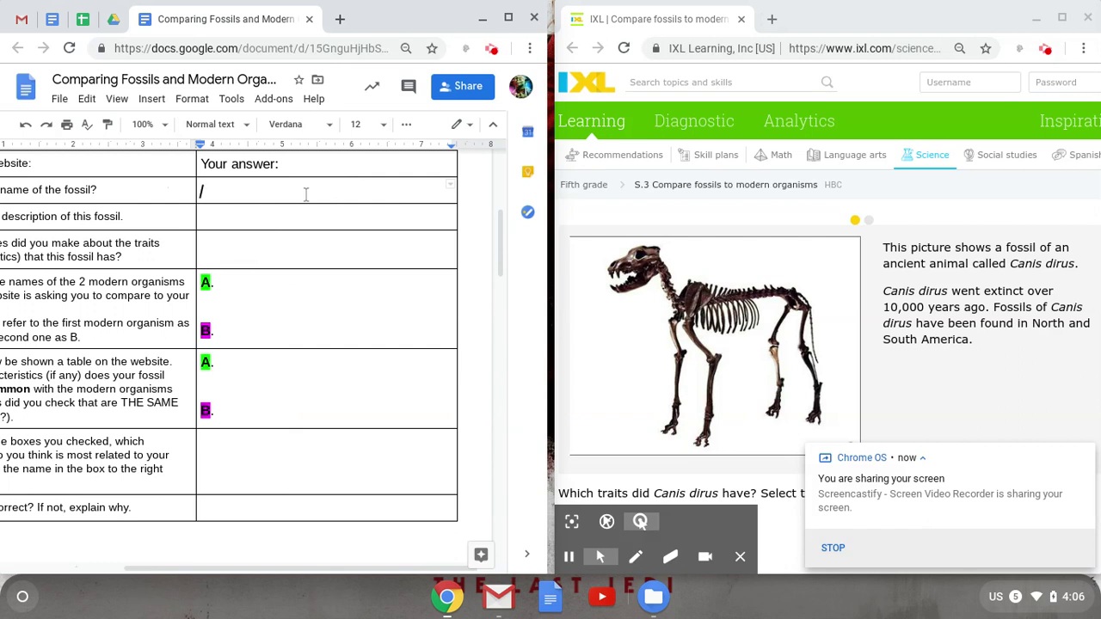
text(Cani)
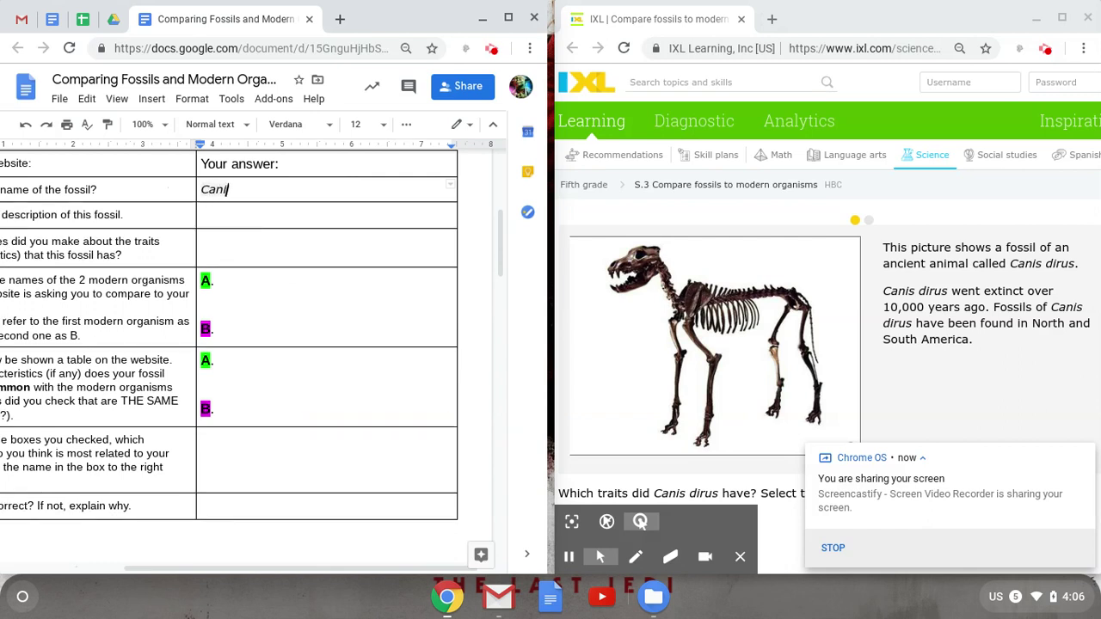
text(s Duris)
Describe the fossil as 'Sharp teeth, 4 legs, long legs, tail, toes.'.
click(220, 214)
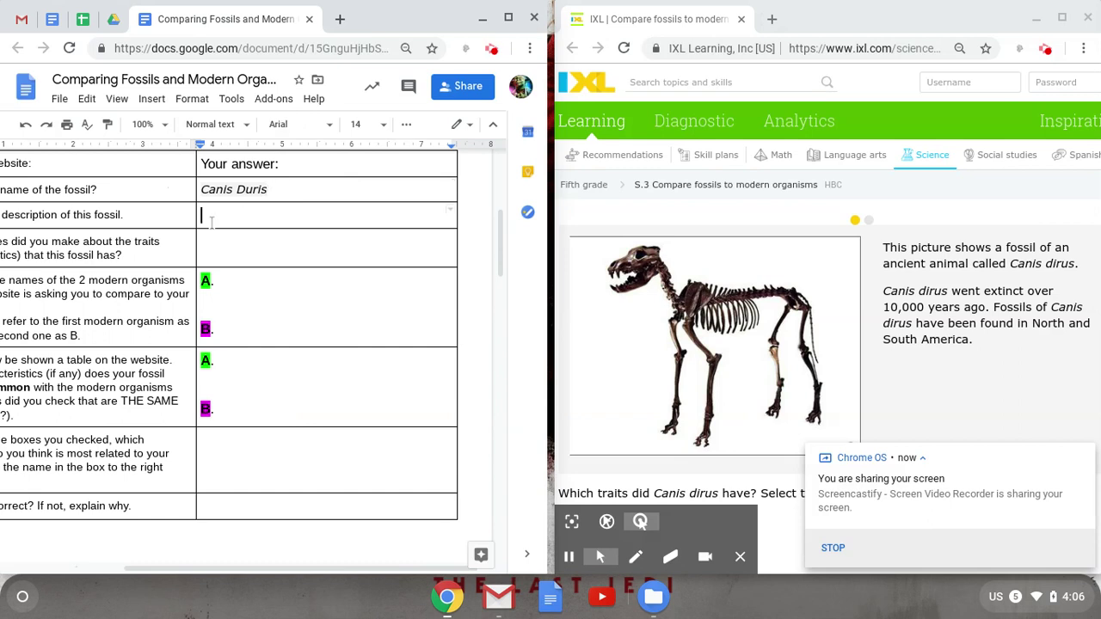
drag(191, 574, 140, 574)
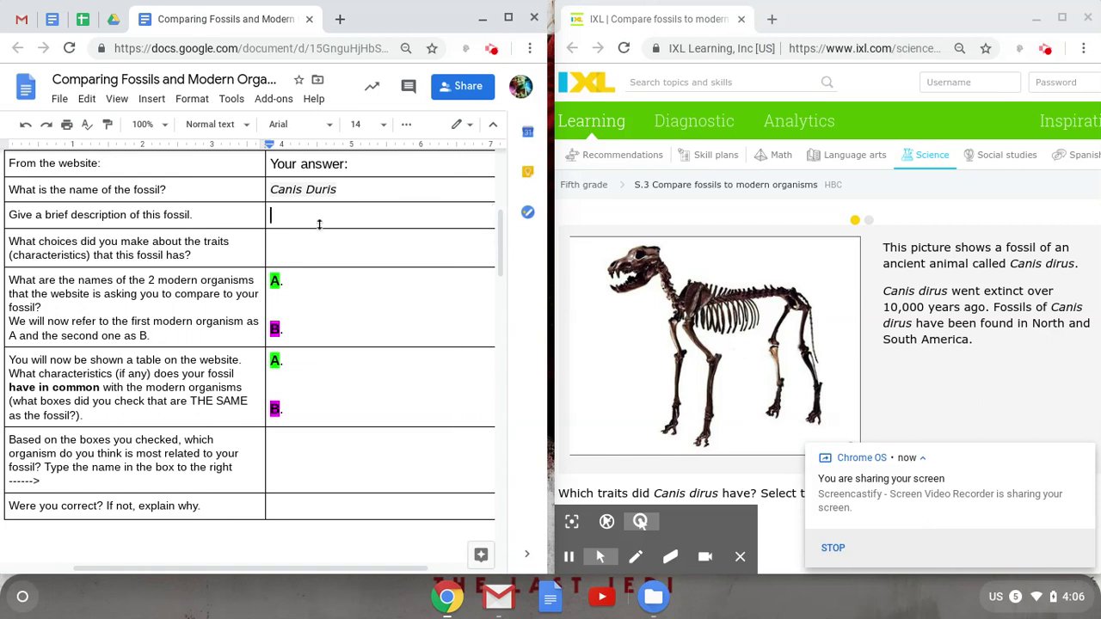
text(Sharp )
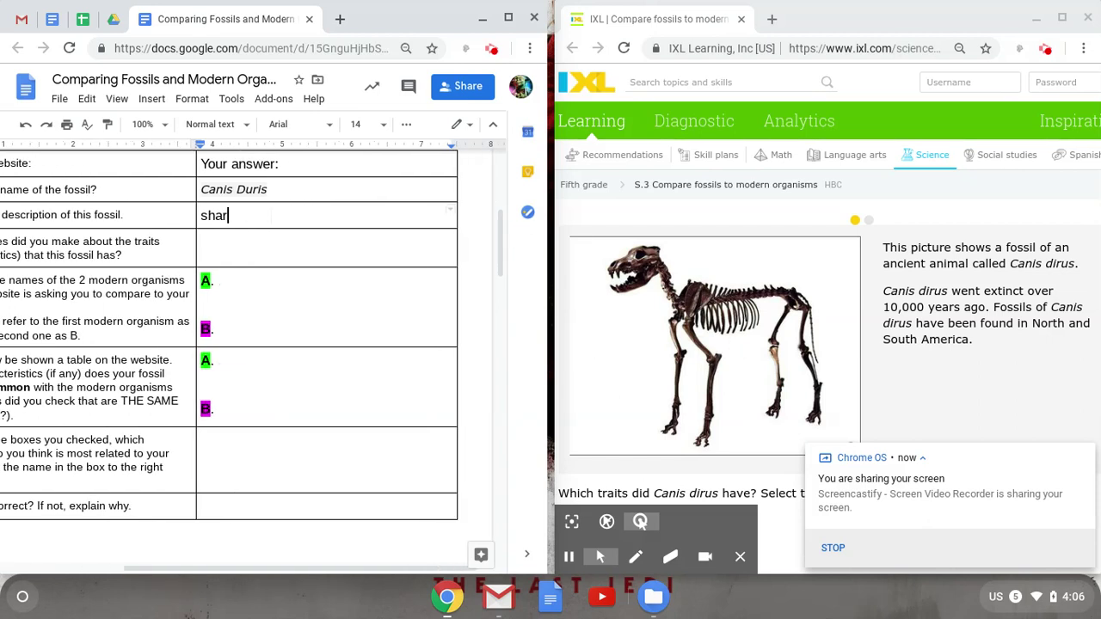
text(teeth, 4 legs)
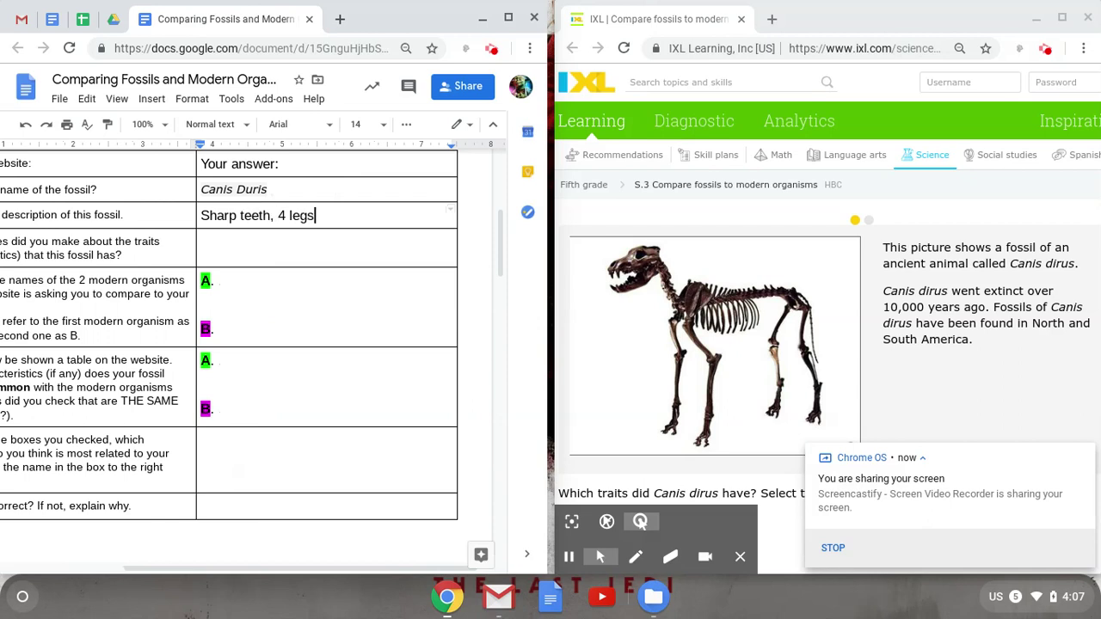
text(, long legs, tail)
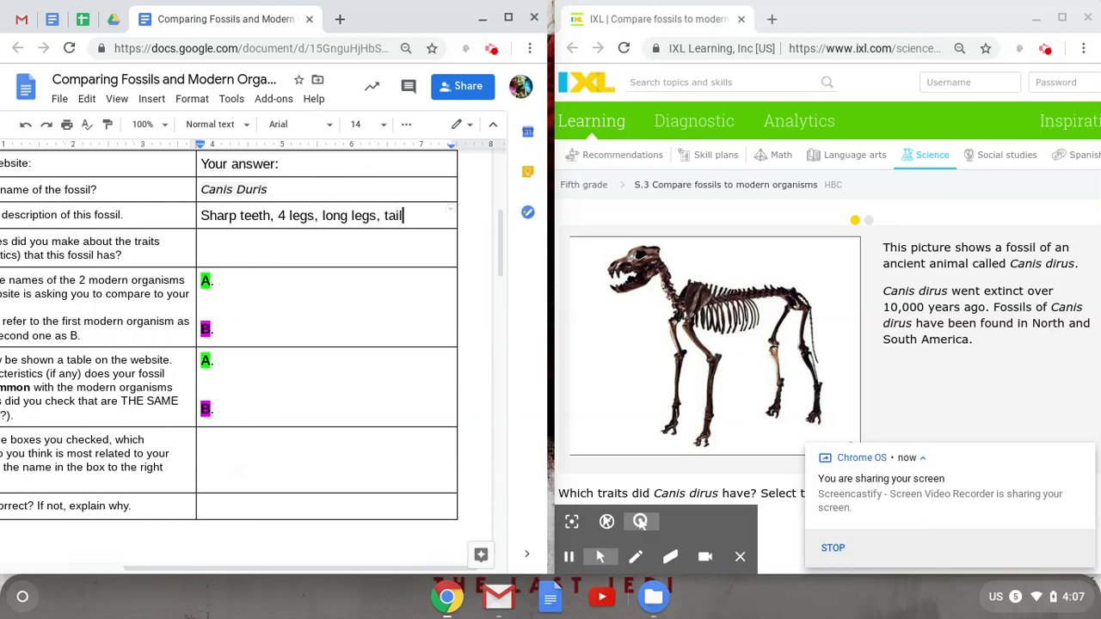
text(, toes.)
scroll(675, 258, down, 2)
Select 'four legs' and 'pointed teeth' as the observed Canis dirus traits in IXL.
scroll(676, 265, down, 4)
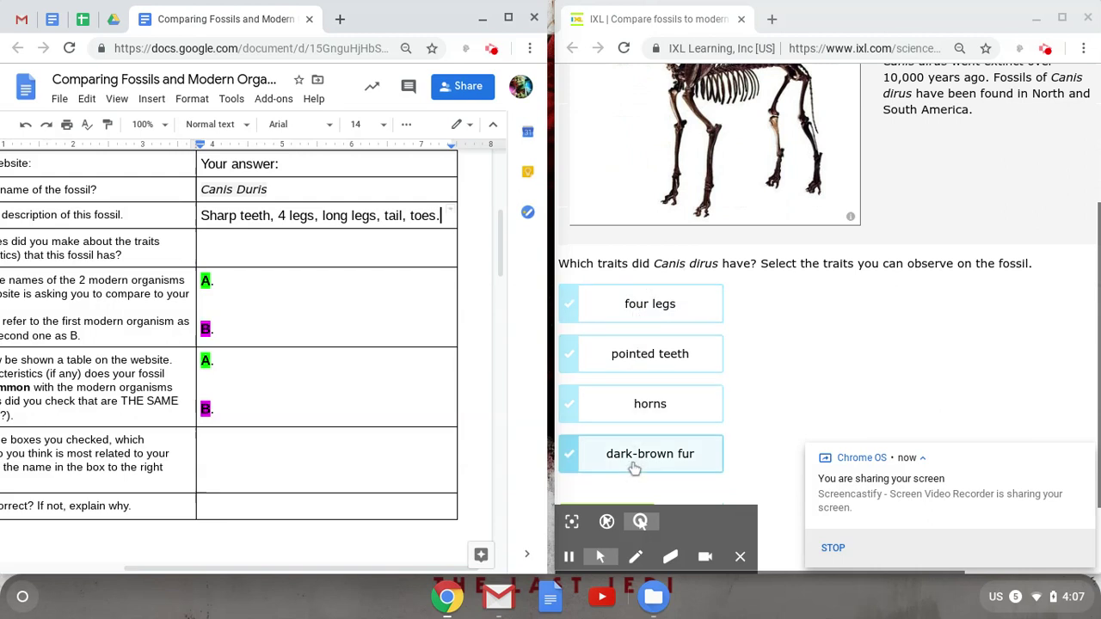
scroll(849, 308, up, 1)
scroll(849, 308, up, 2)
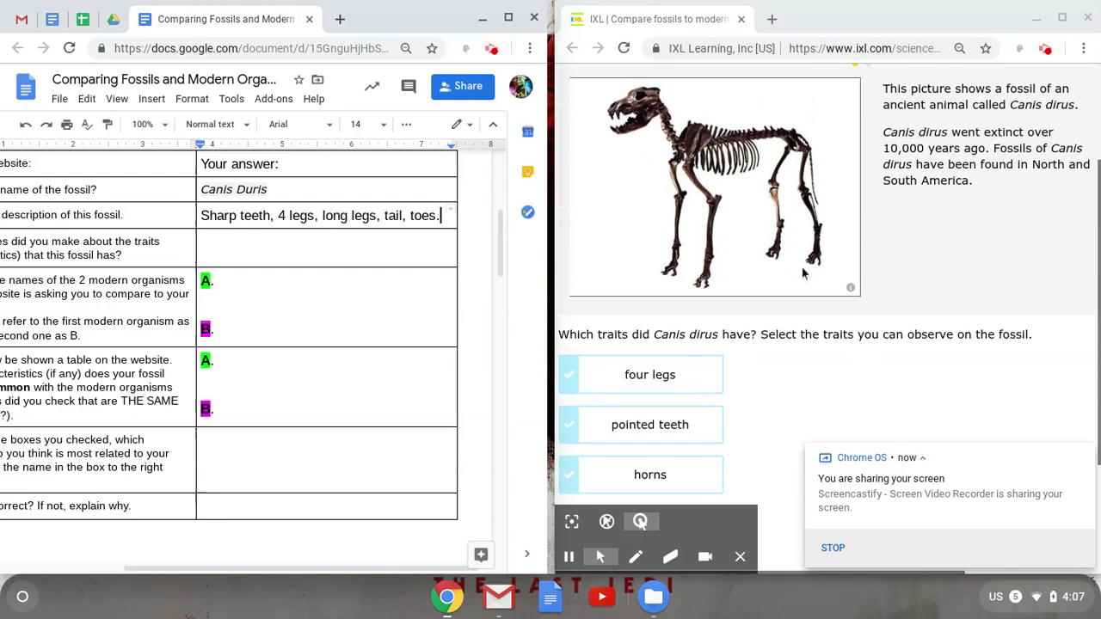
scroll(732, 301, down, 1)
click(665, 349)
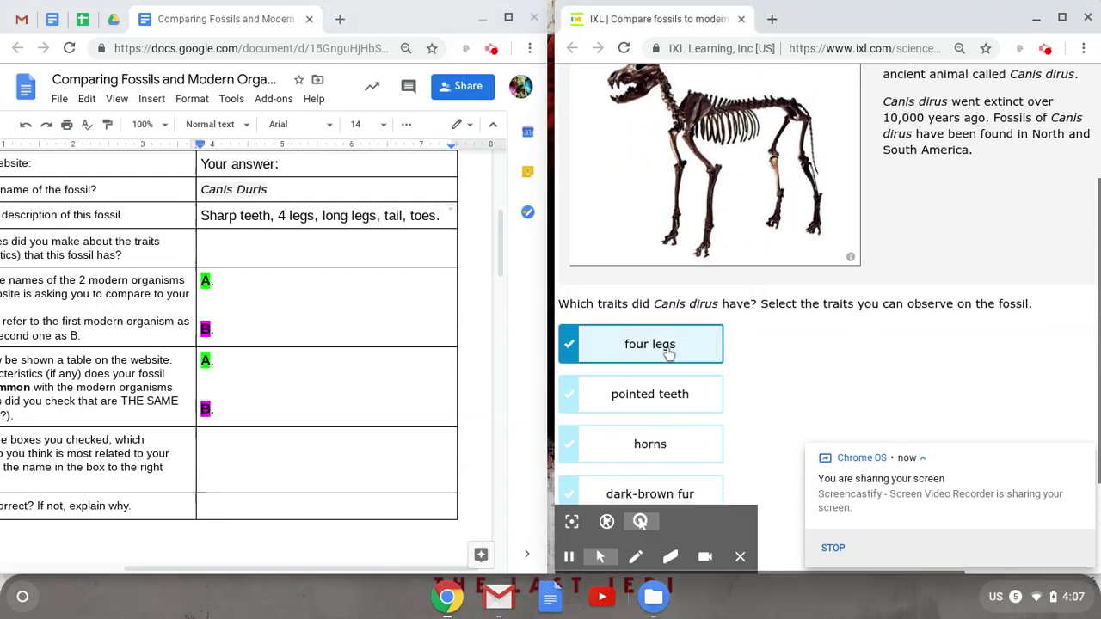
click(654, 394)
scroll(818, 351, down, 1)
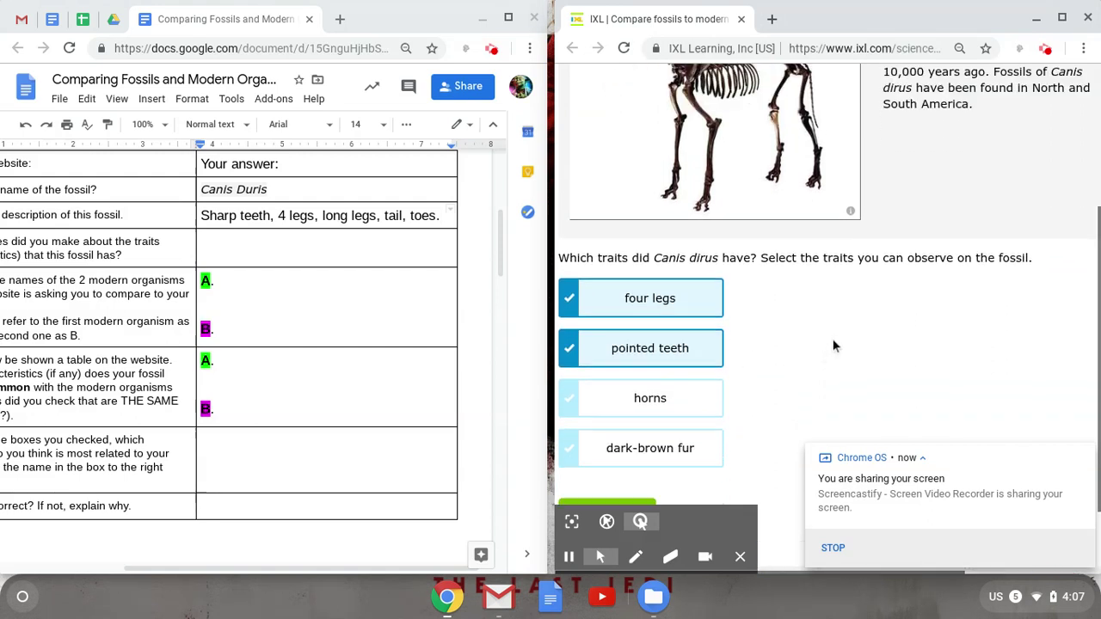
scroll(829, 348, up, 1)
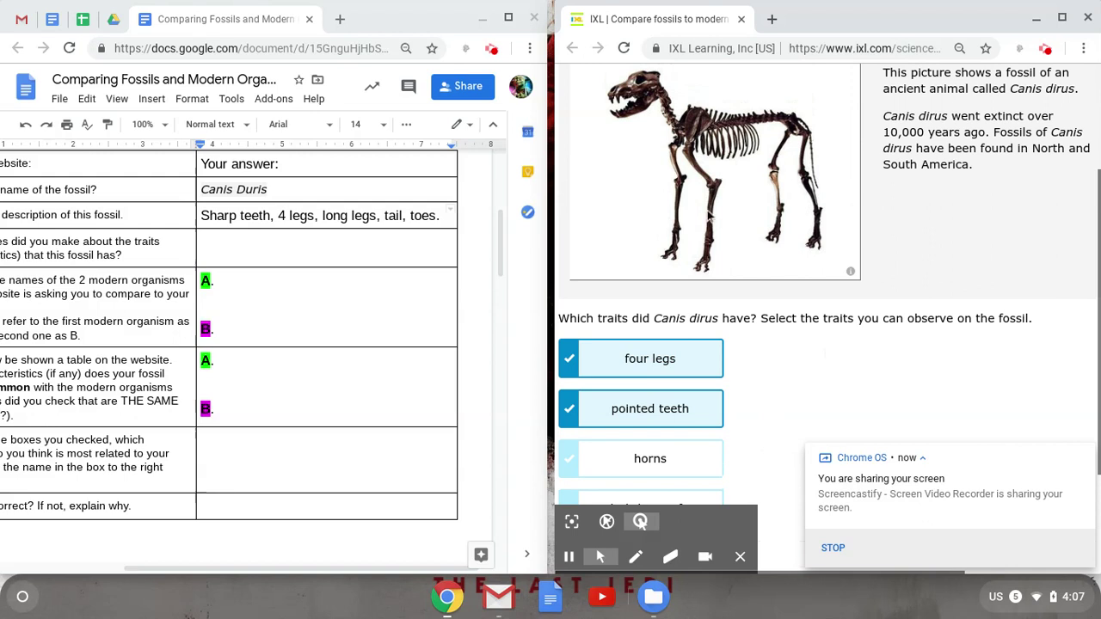
scroll(774, 349, down, 2)
scroll(774, 349, down, 1)
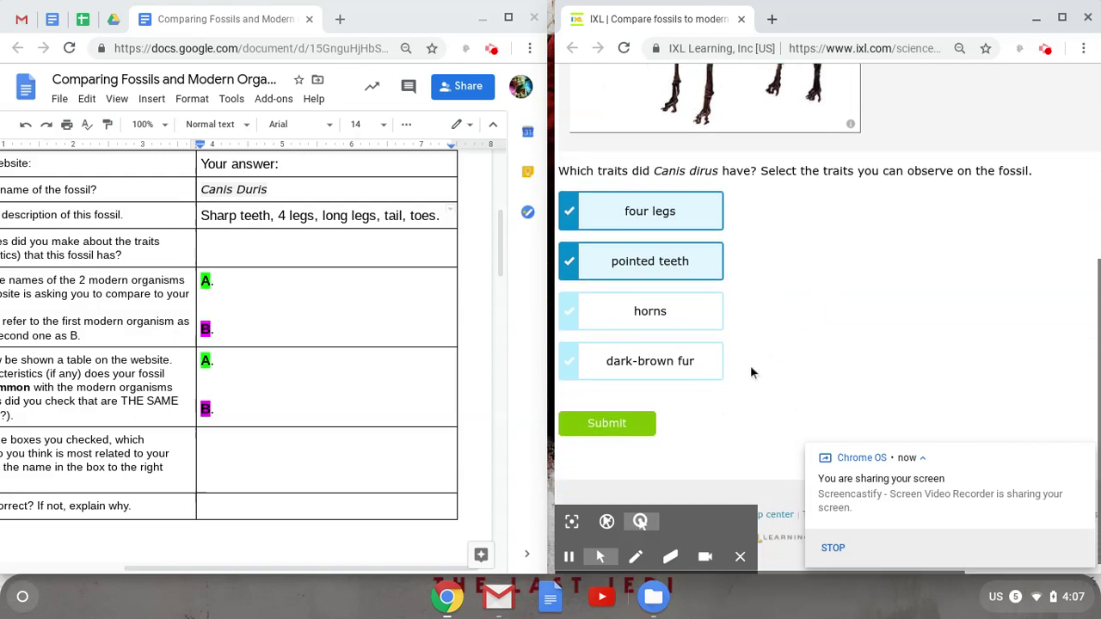
click(268, 248)
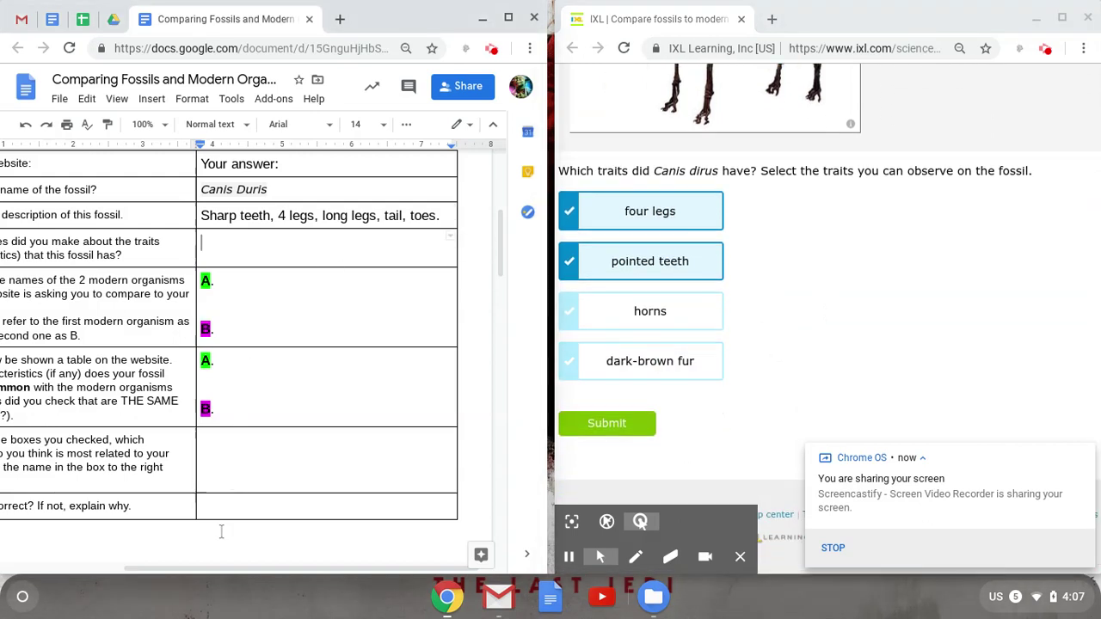
Type 'Four legs, pointed teeth' as the worksheet's trait-choices answer.
scroll(215, 569, left, 3)
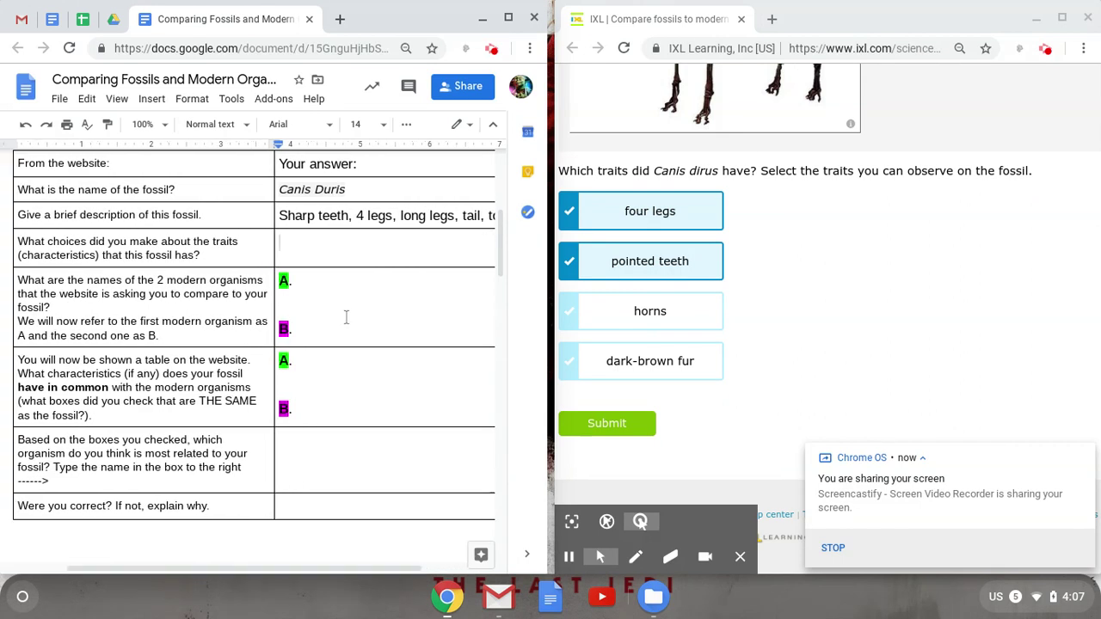
text(Four legs)
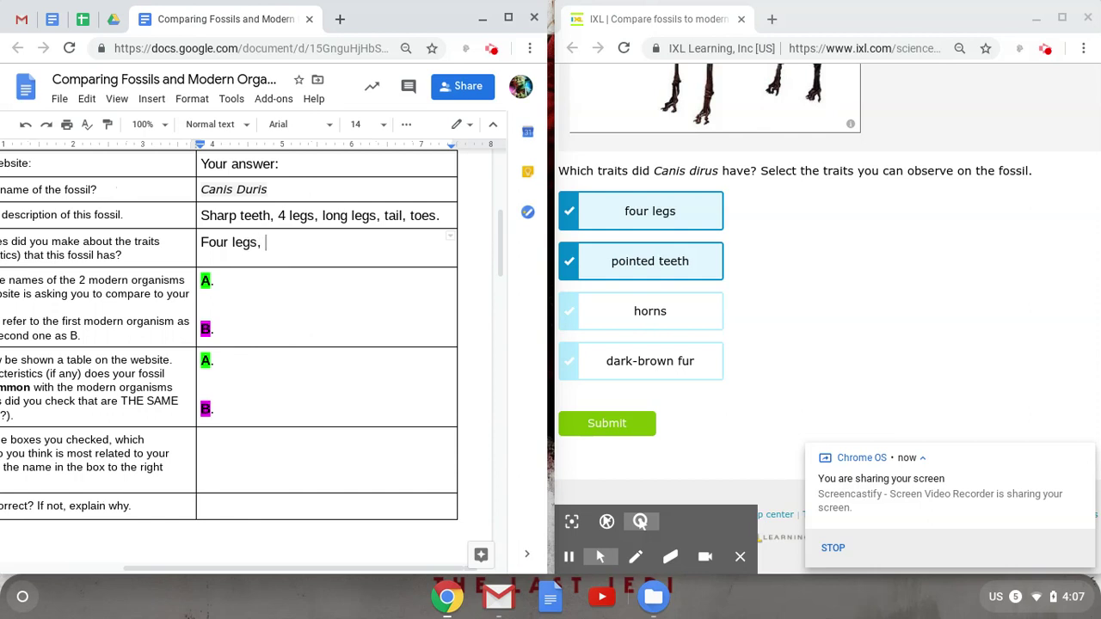
text(, pointed teeth)
scroll(241, 578, left, 2)
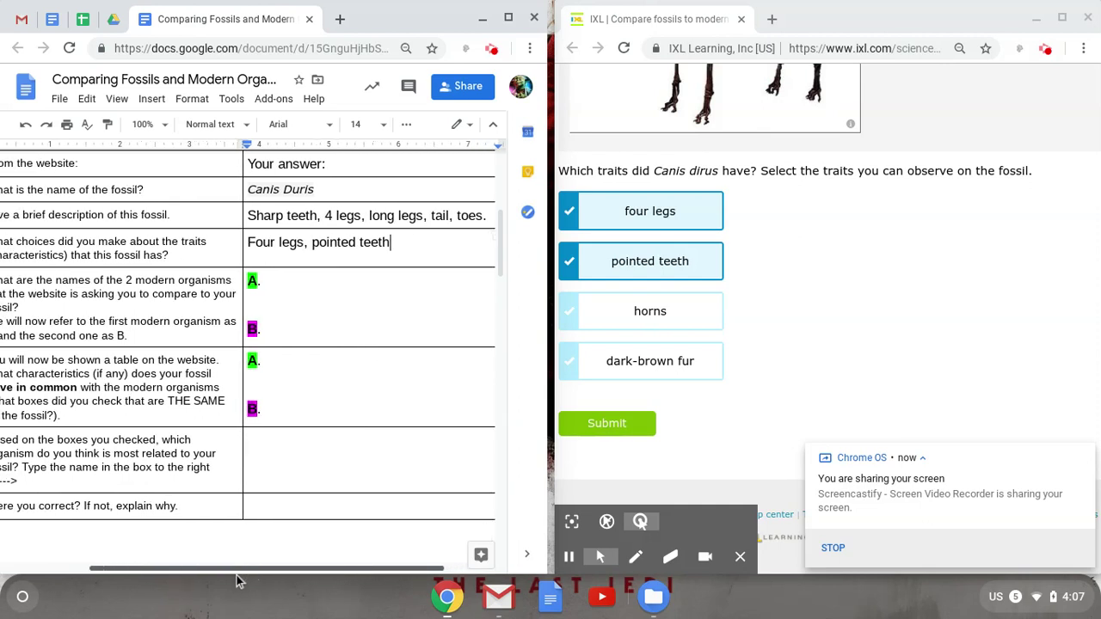
scroll(239, 582, left, 2)
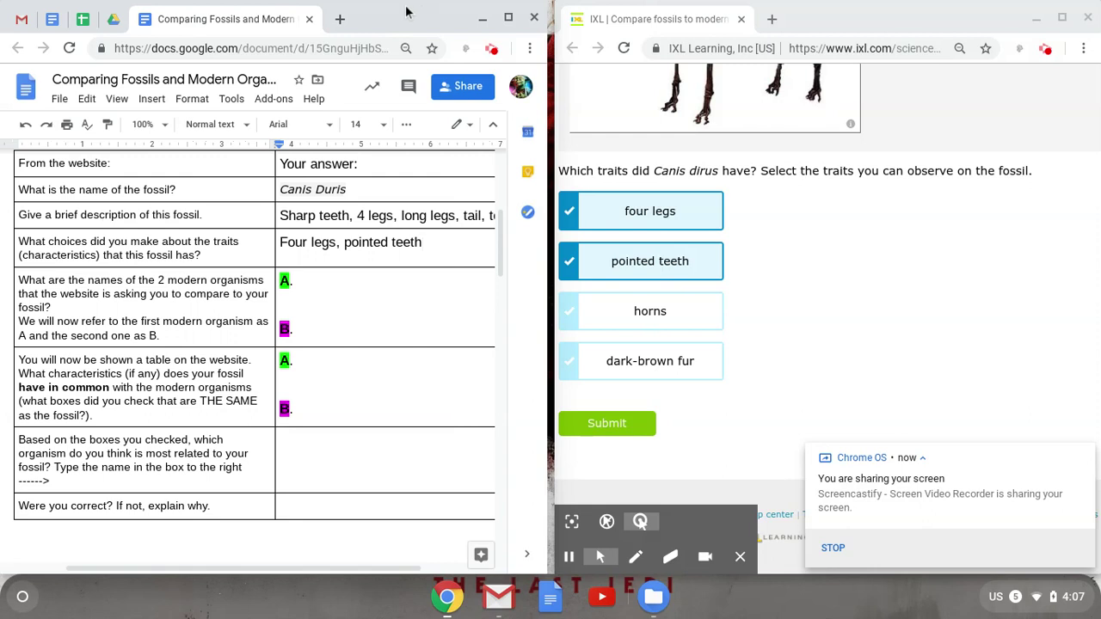
drag(407, 12, 414, 11)
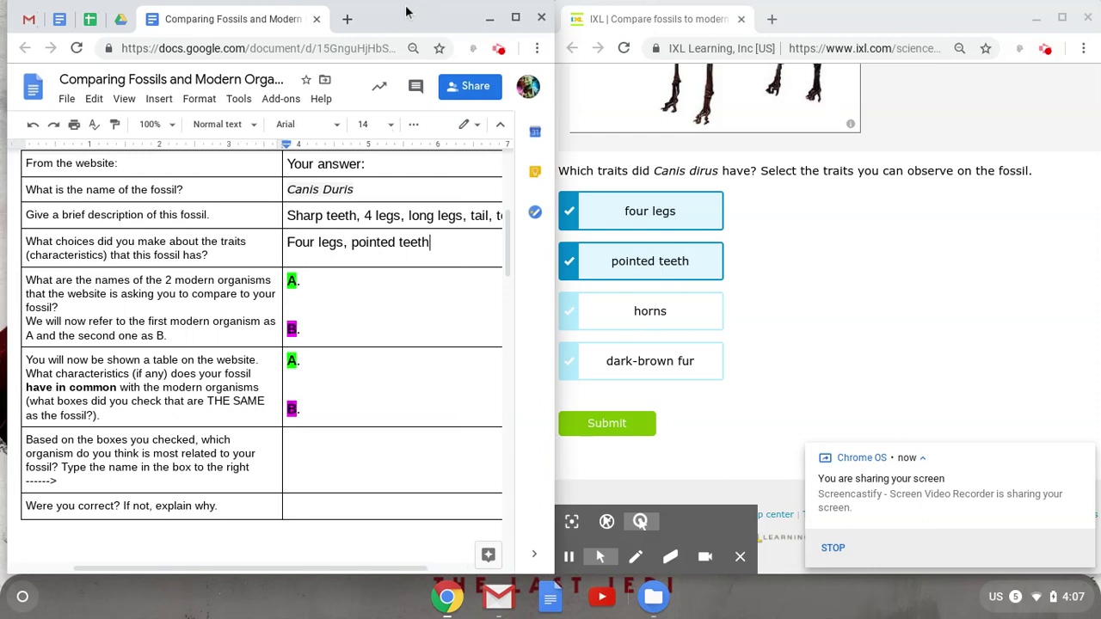
Submit the chosen Canis dirus traits in IXL and scroll to the comparison table.
click(614, 427)
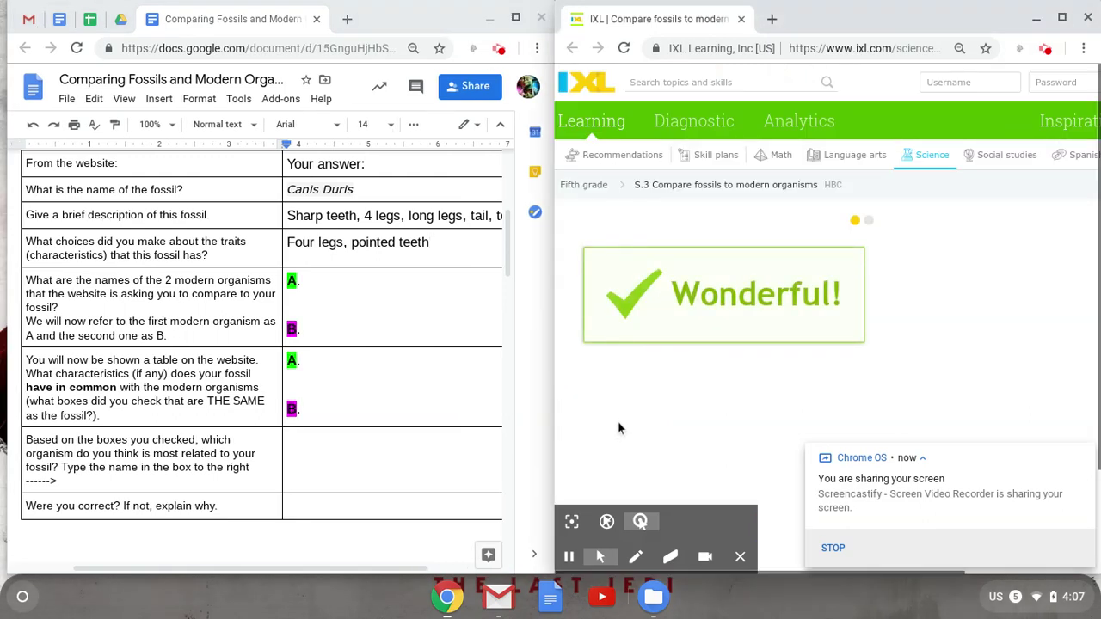
scroll(752, 332, down, 1)
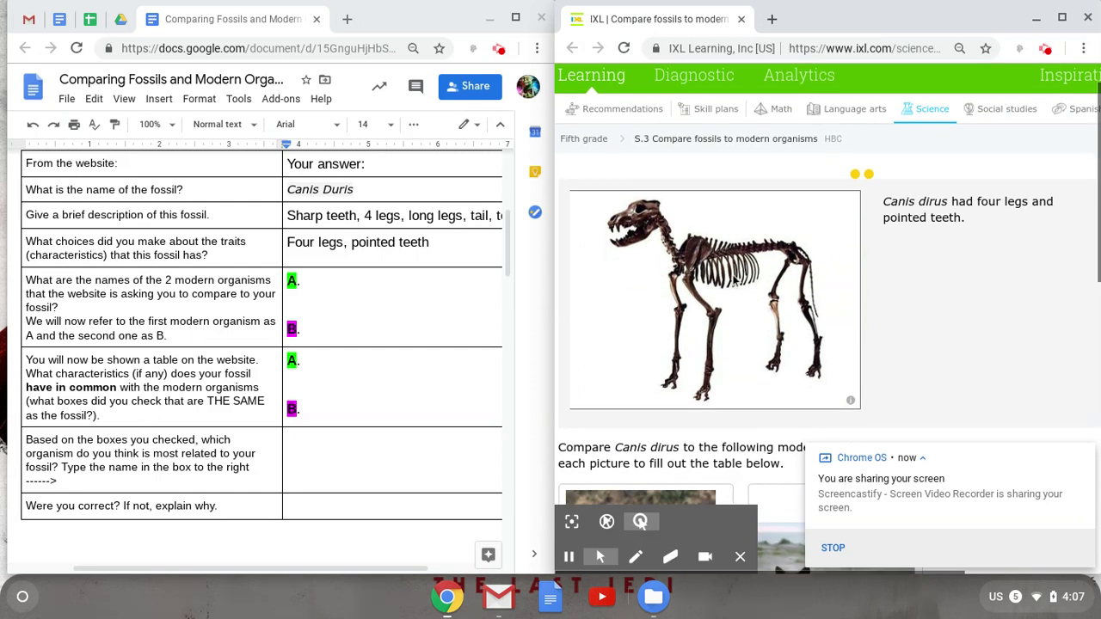
scroll(740, 276, down, 4)
scroll(740, 275, down, 3)
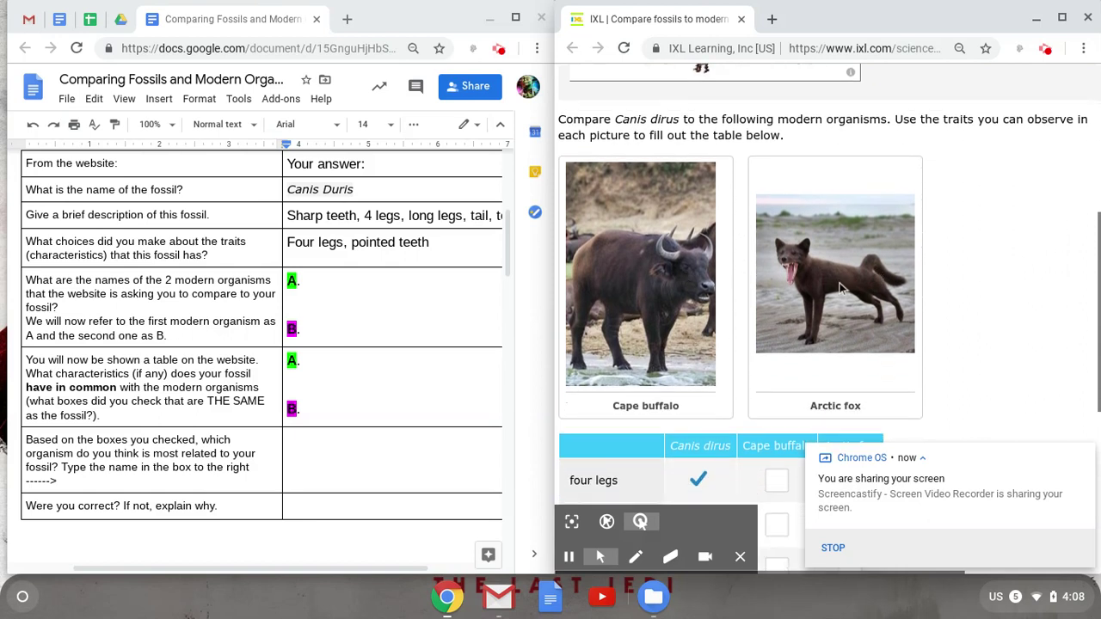
scroll(647, 291, down, 1)
scroll(647, 291, down, 2)
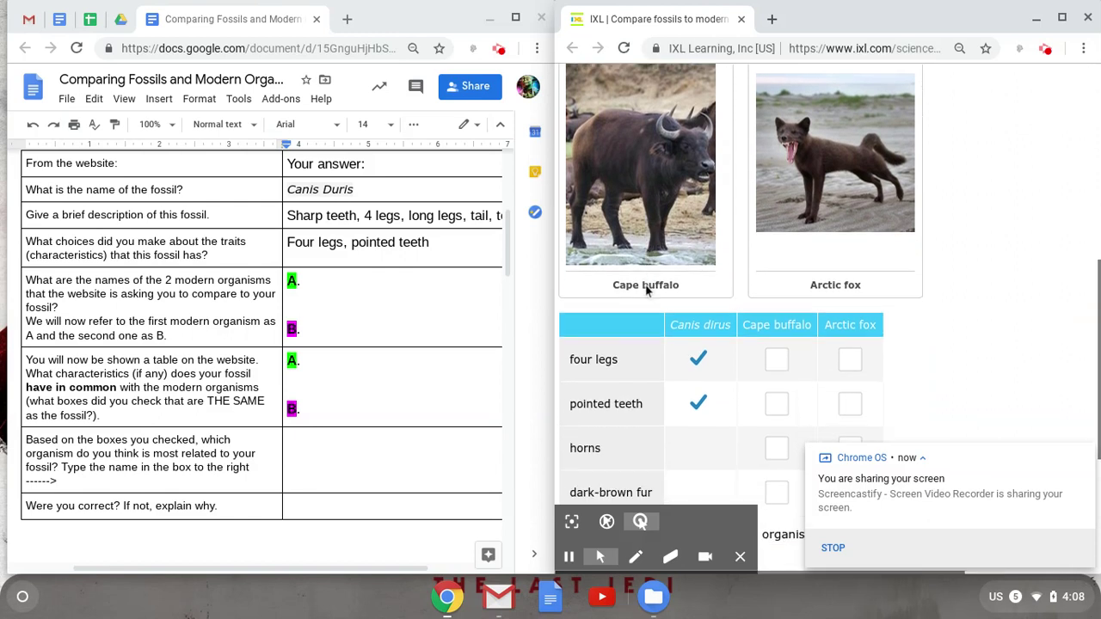
scroll(667, 285, down, 1)
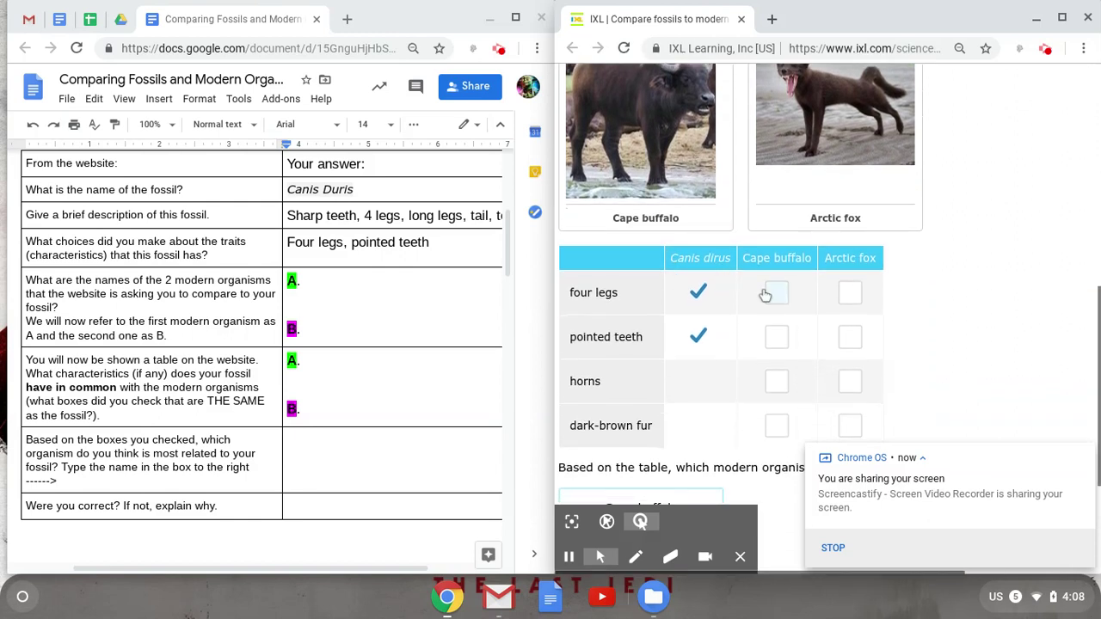
Check four legs, horns and dark-brown fur in the Cape buffalo column.
click(777, 293)
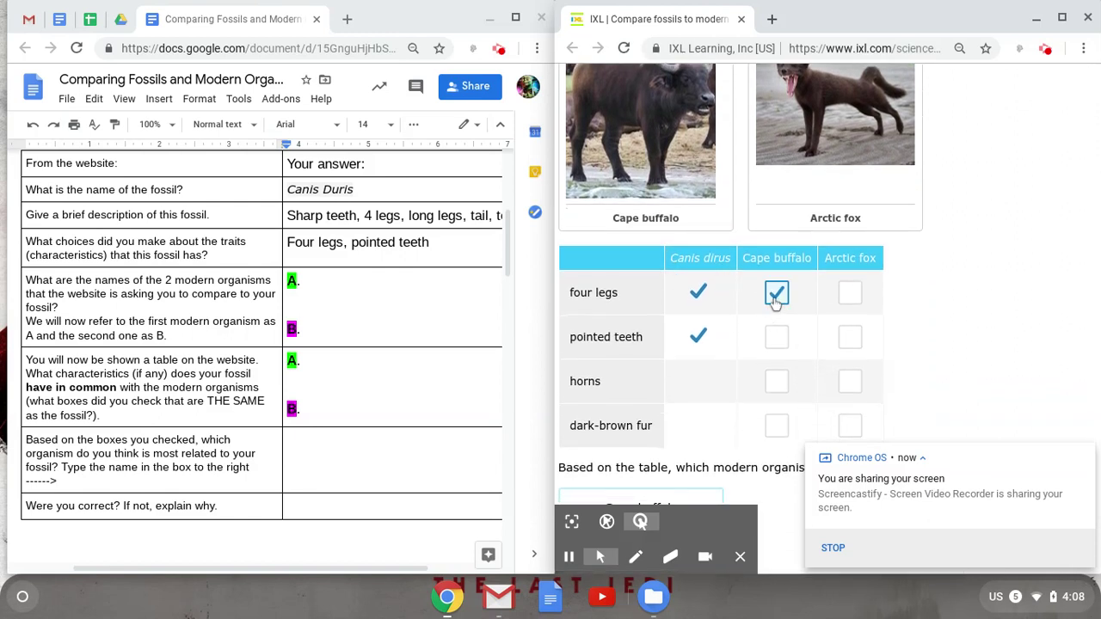
scroll(777, 341, down, 1)
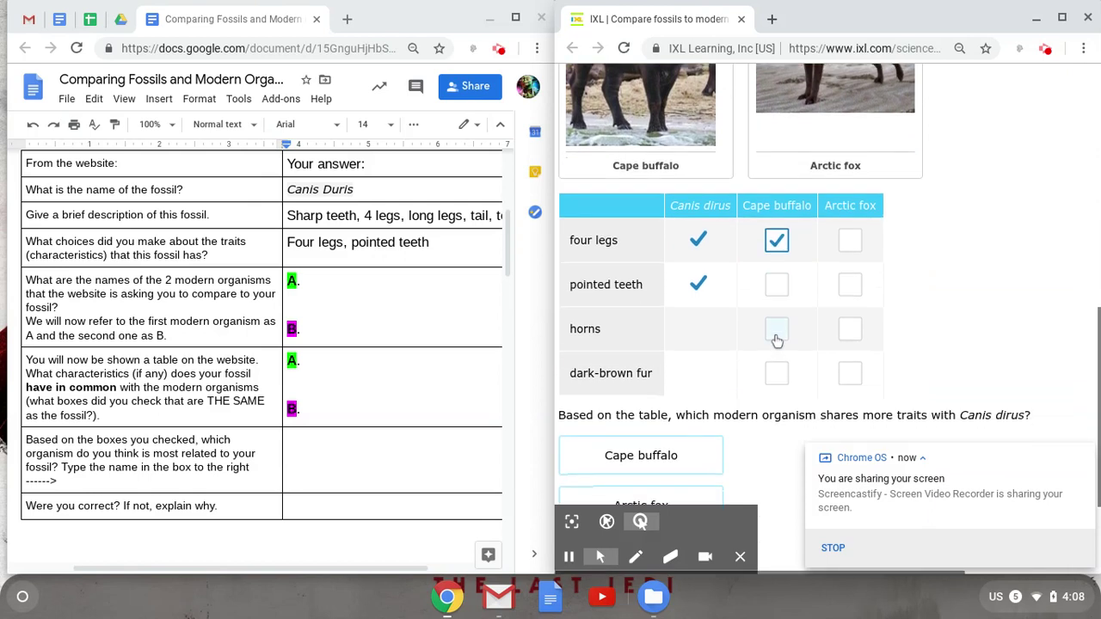
click(777, 330)
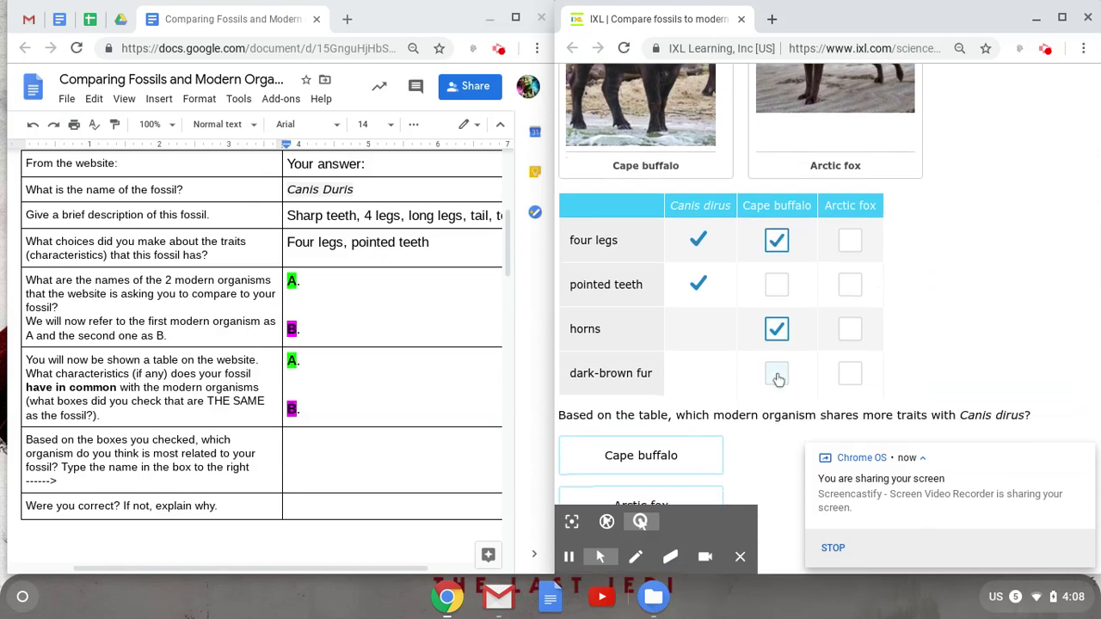
click(780, 379)
scroll(737, 356, up, 1)
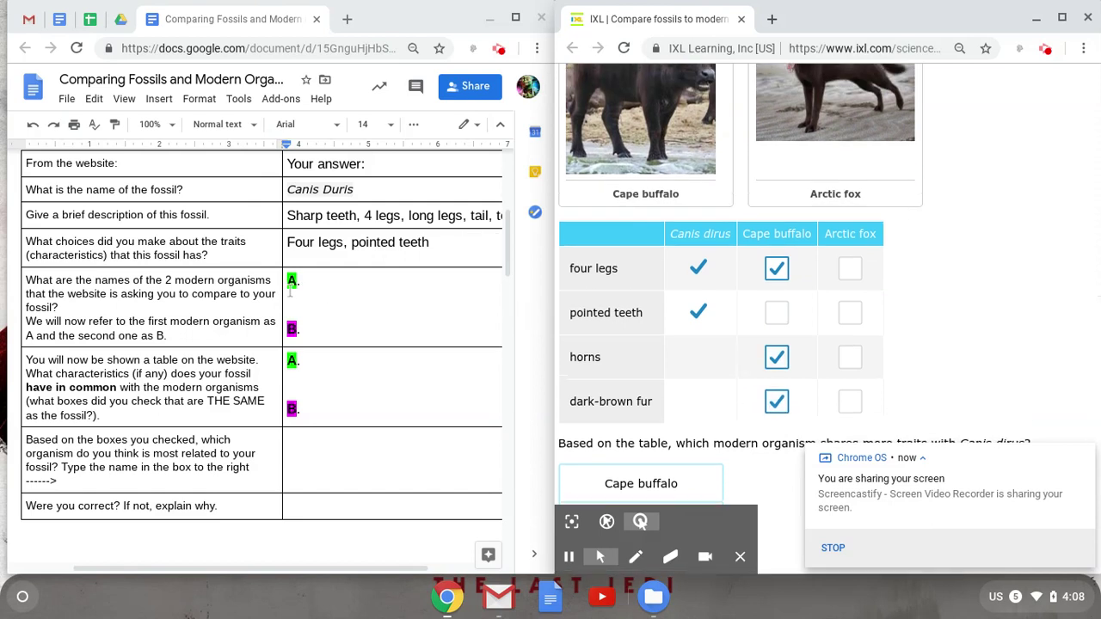
scroll(332, 289, right, 3)
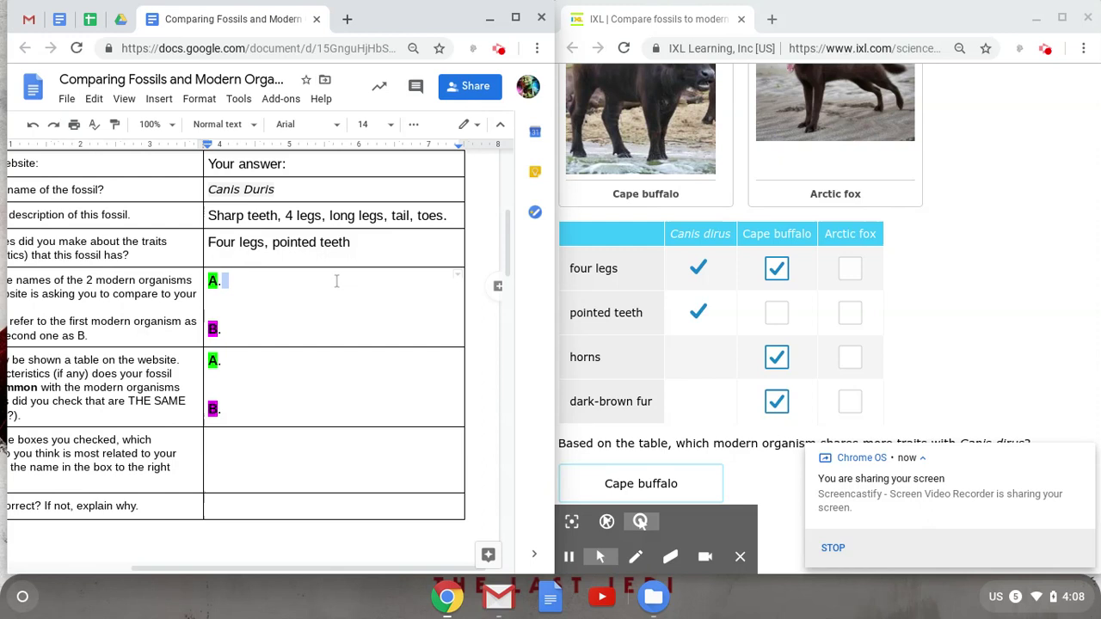
Enter Cape Buffalo as organism A with 'four legs' shared, and Artic Fox as organism B.
text(Cape Buffalo)
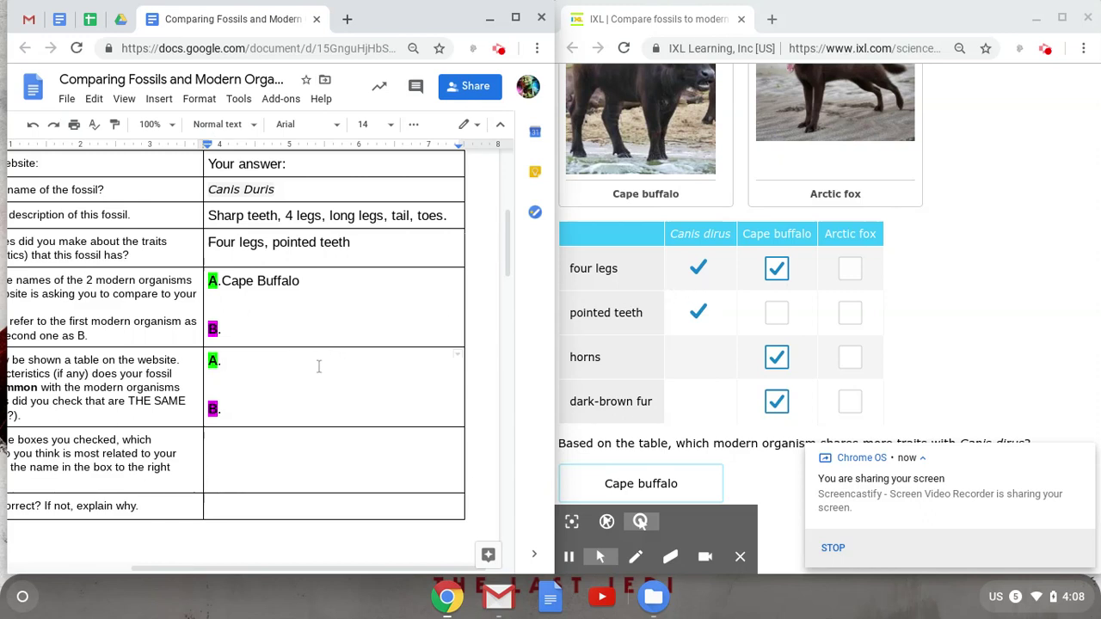
text(four legs)
click(245, 327)
text(Artic Fox)
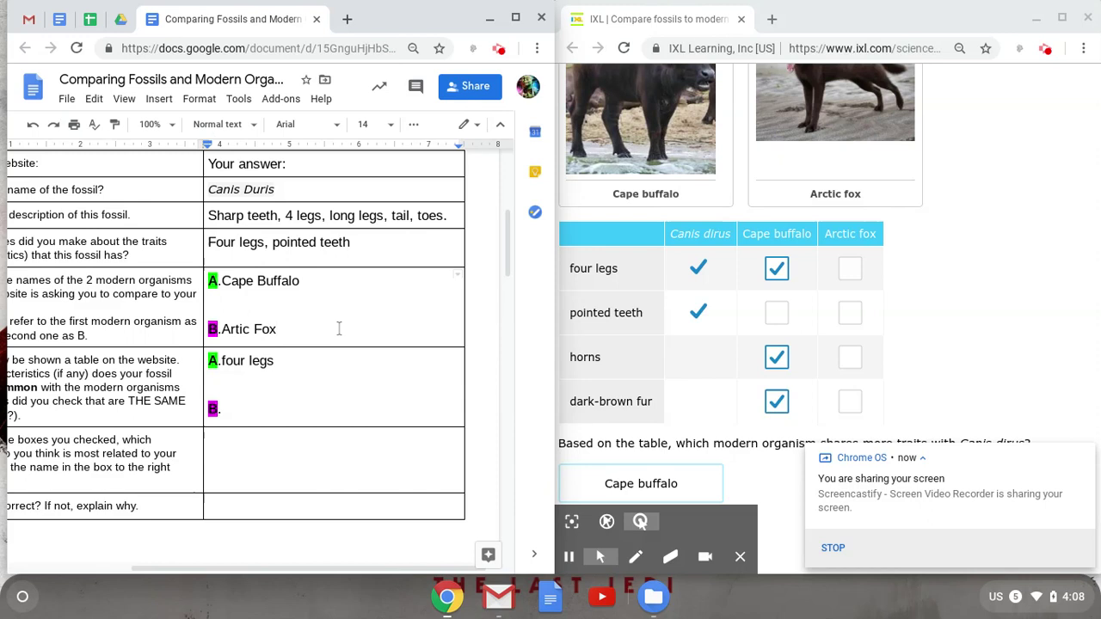
scroll(864, 284, up, 2)
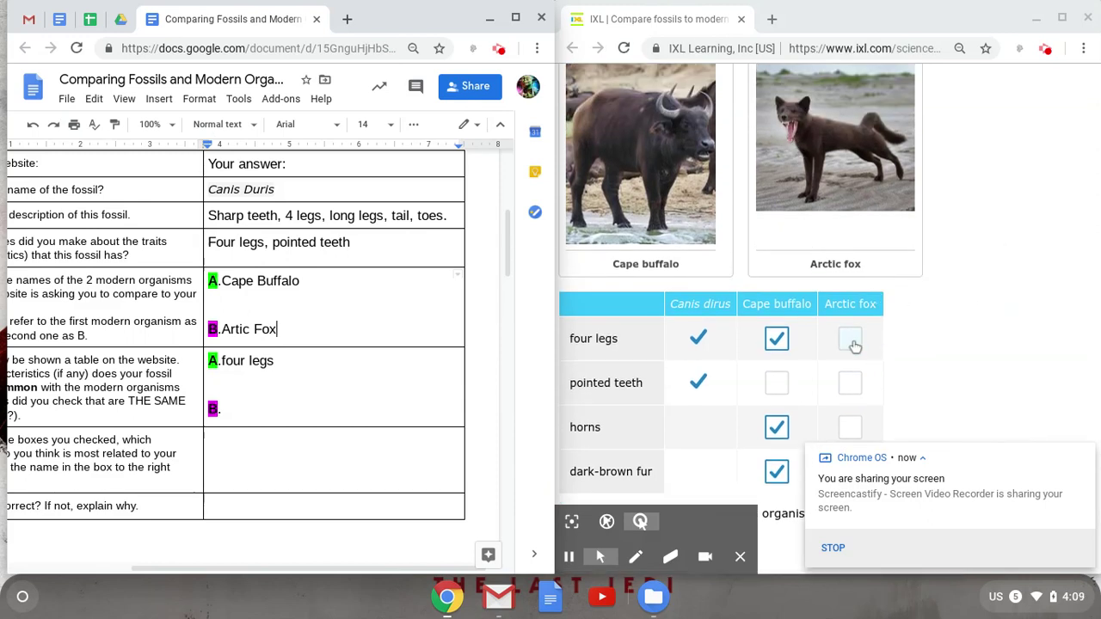
Check pointed teeth, four legs and dark-brown fur in the Arctic fox column.
click(850, 352)
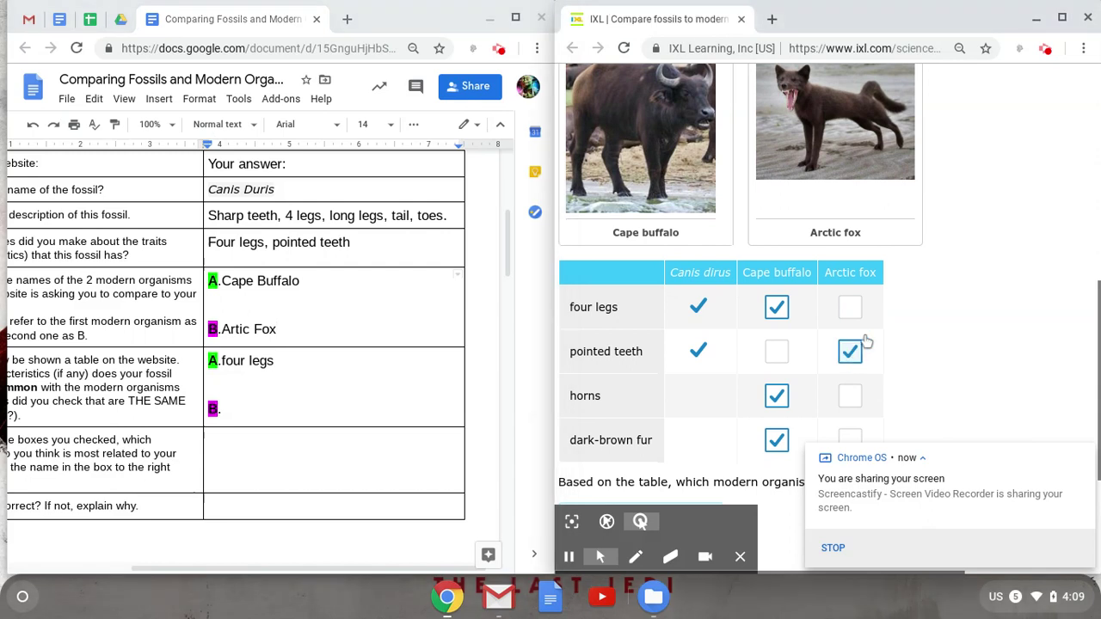
click(849, 311)
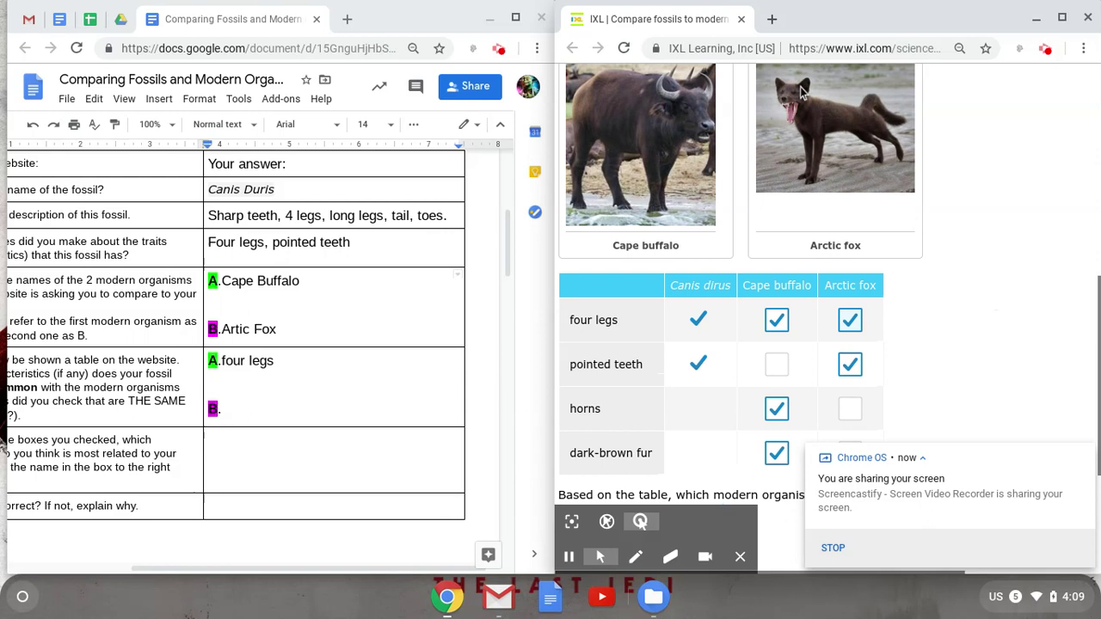
scroll(938, 312, down, 1)
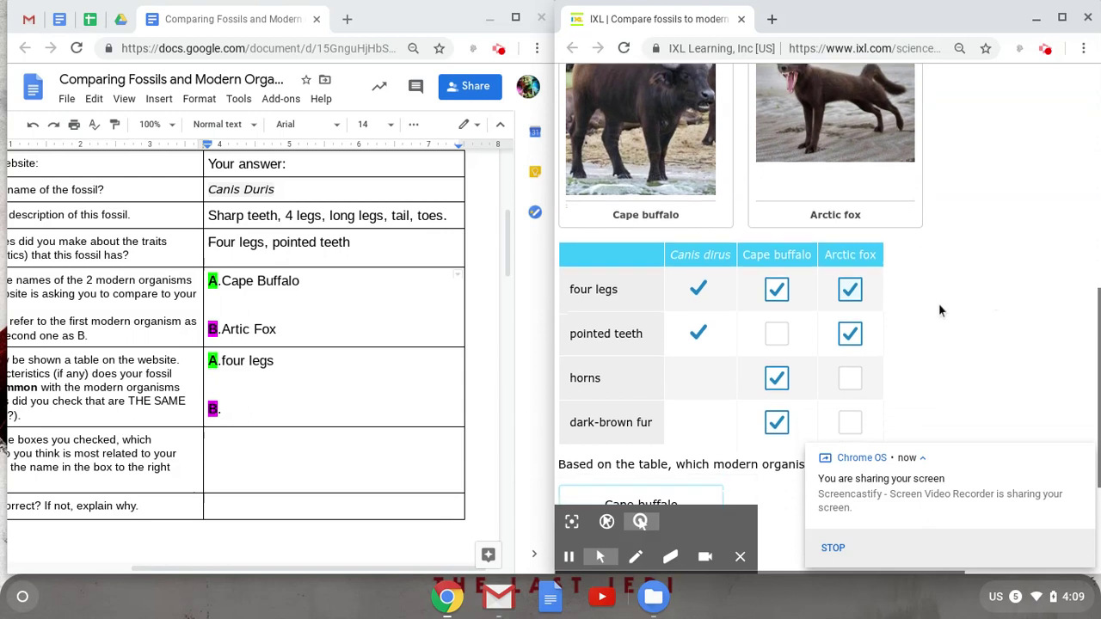
scroll(940, 310, down, 1)
click(850, 392)
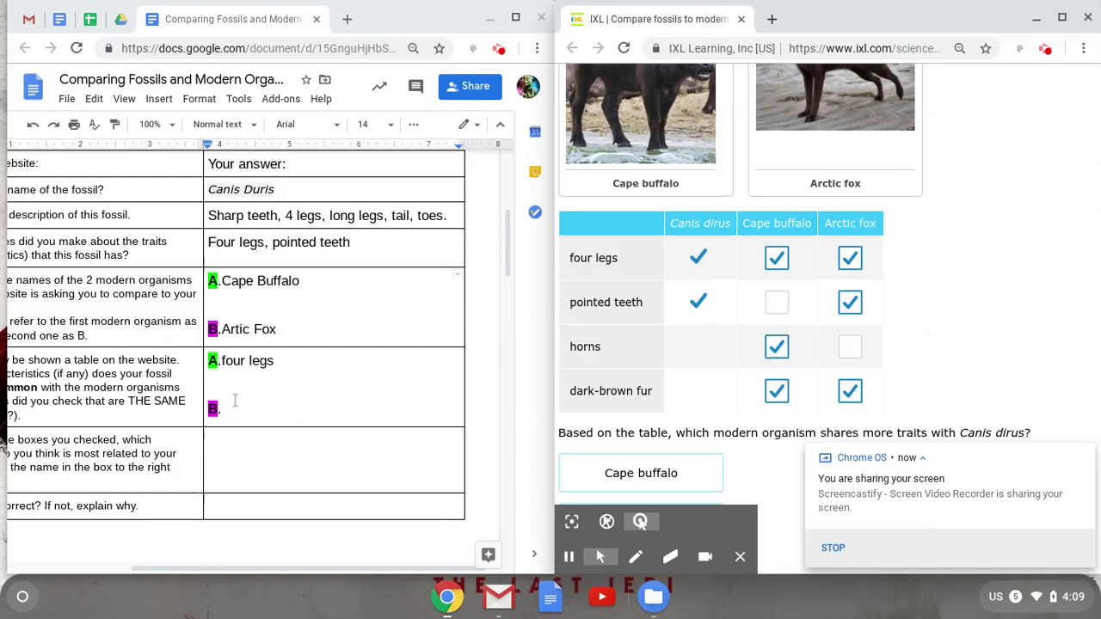
Enter 'four legs, pointed teeth' after B. in the common-traits cell.
click(238, 405)
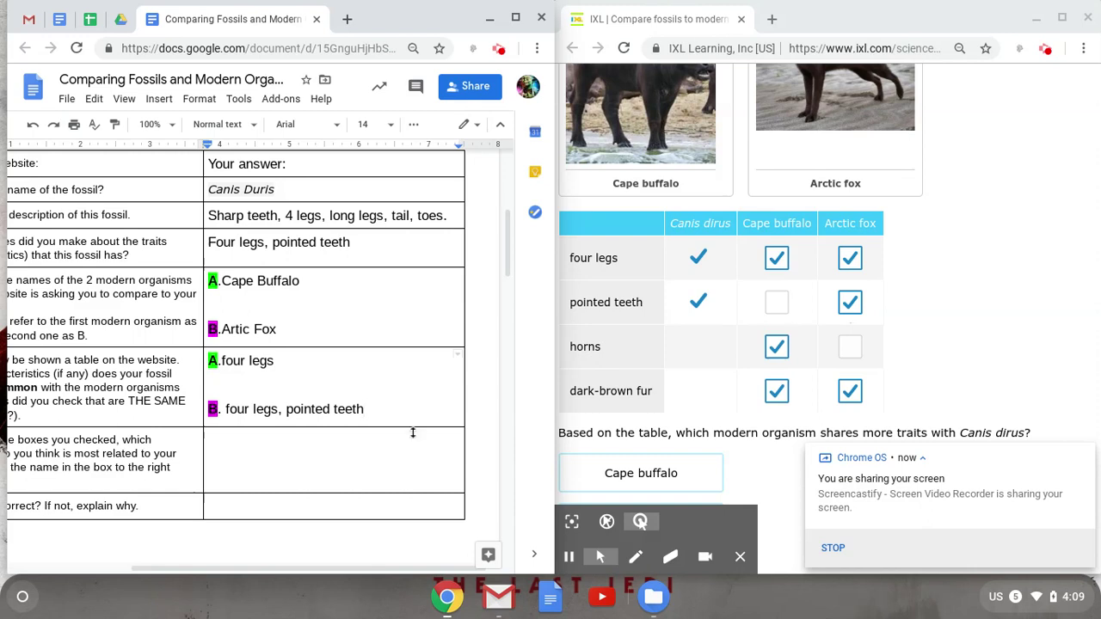
drag(325, 568, 278, 568)
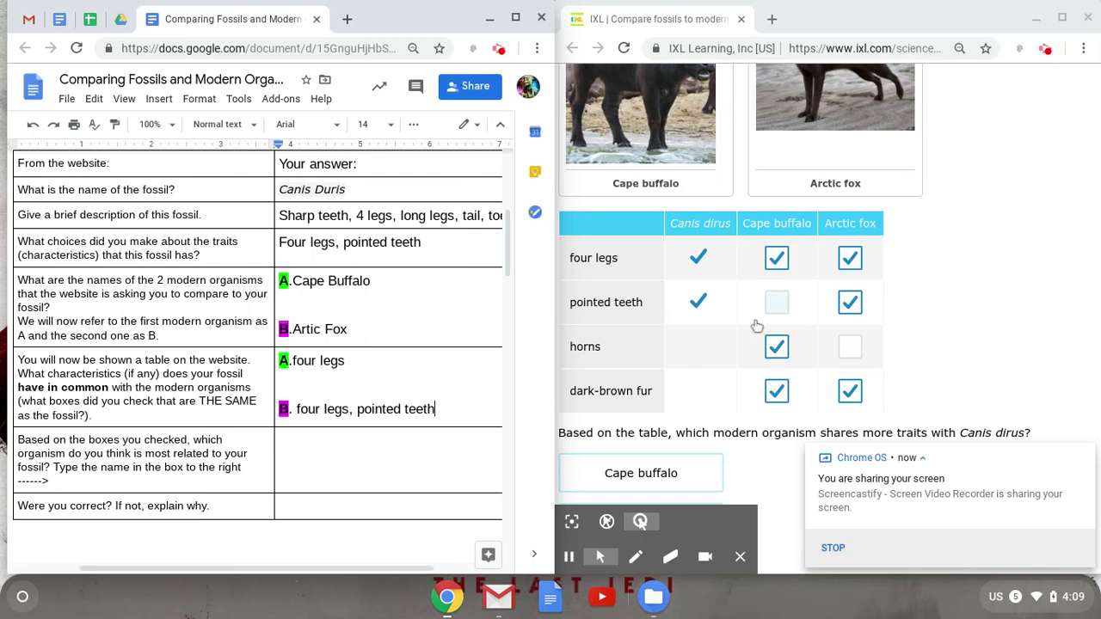
scroll(946, 347, down, 2)
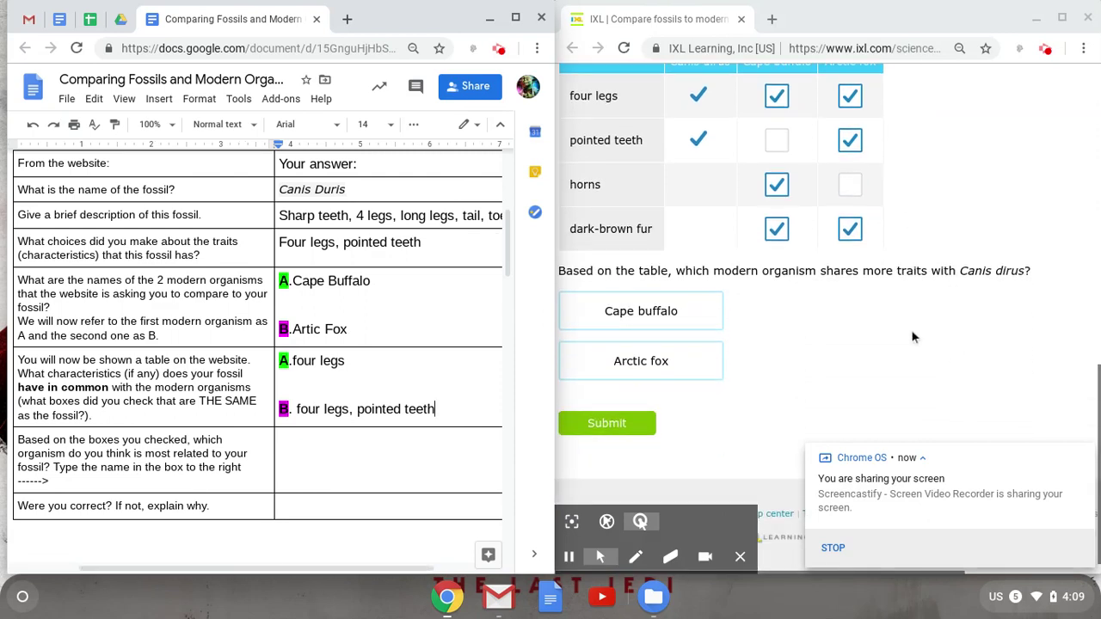
Choose Arctic fox as sharing more traits with Canis dirus and submit the answer.
scroll(757, 317, up, 4)
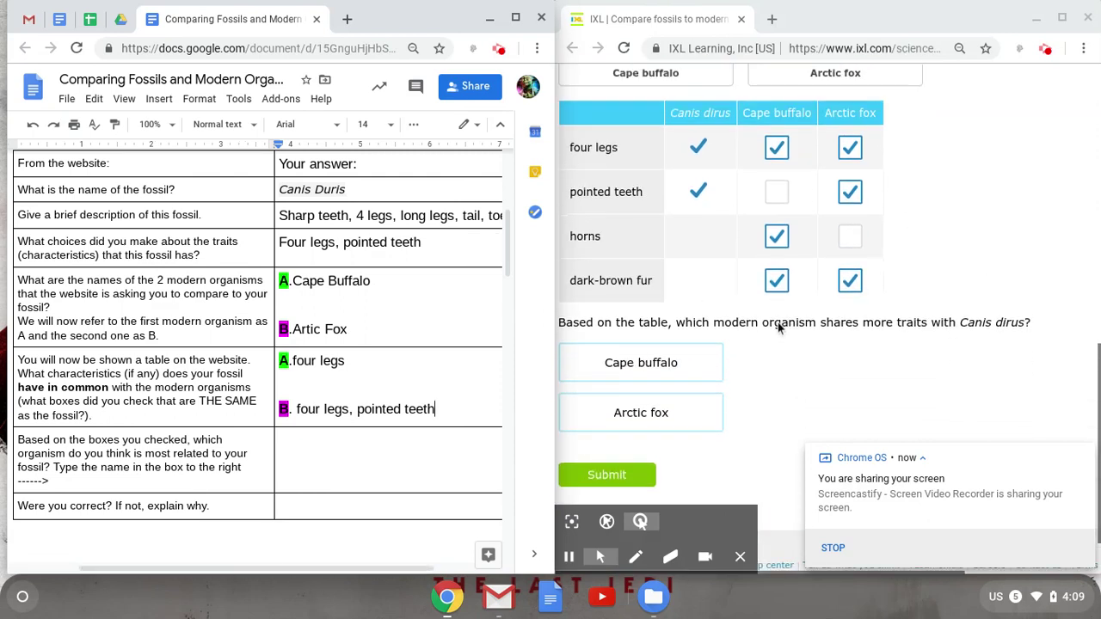
scroll(779, 327, up, 5)
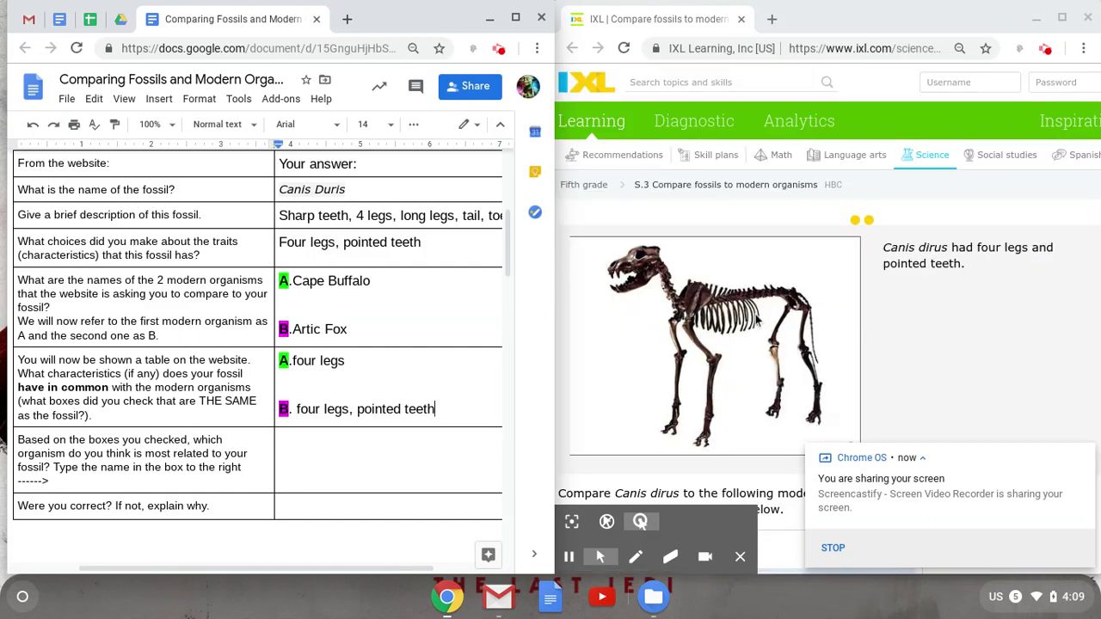
scroll(749, 319, down, 2)
scroll(753, 320, down, 2)
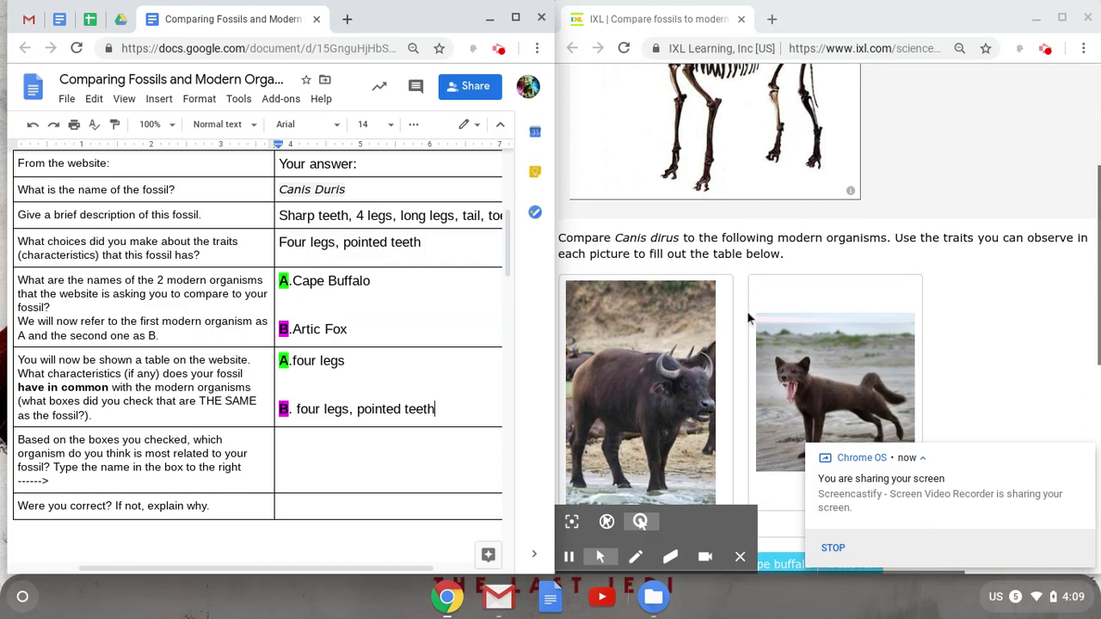
scroll(873, 331, down, 2)
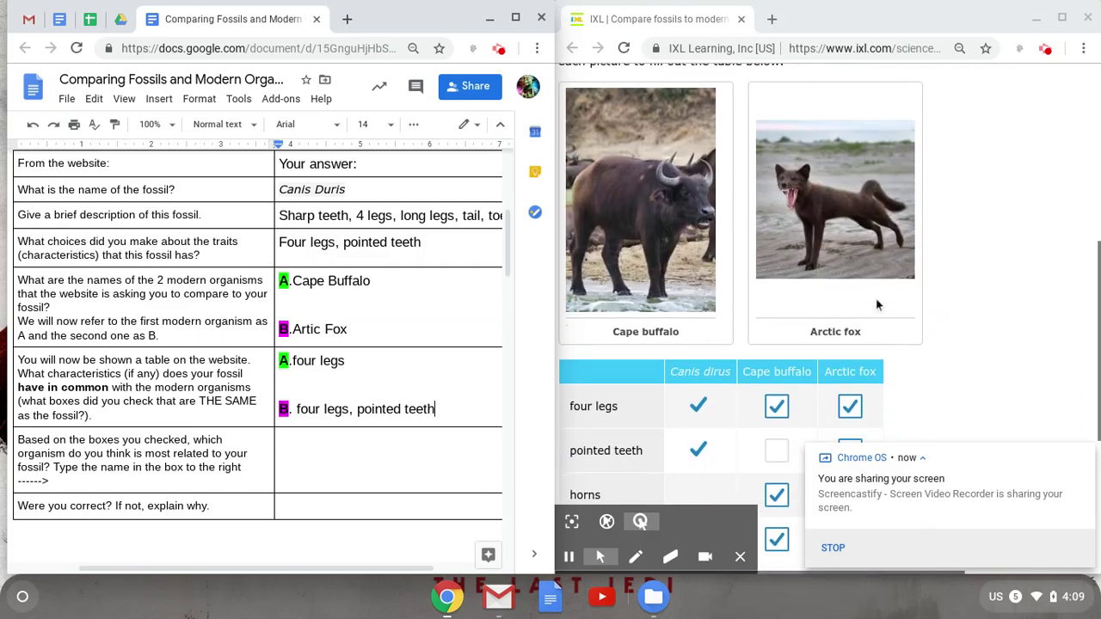
scroll(860, 266, down, 2)
scroll(857, 263, down, 2)
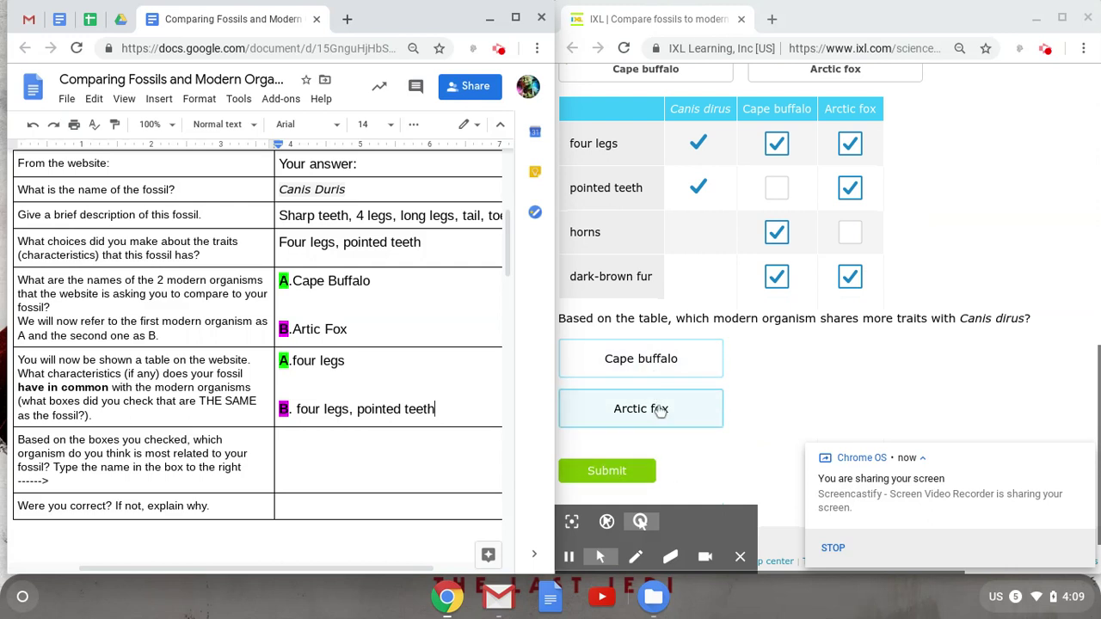
click(637, 413)
click(621, 471)
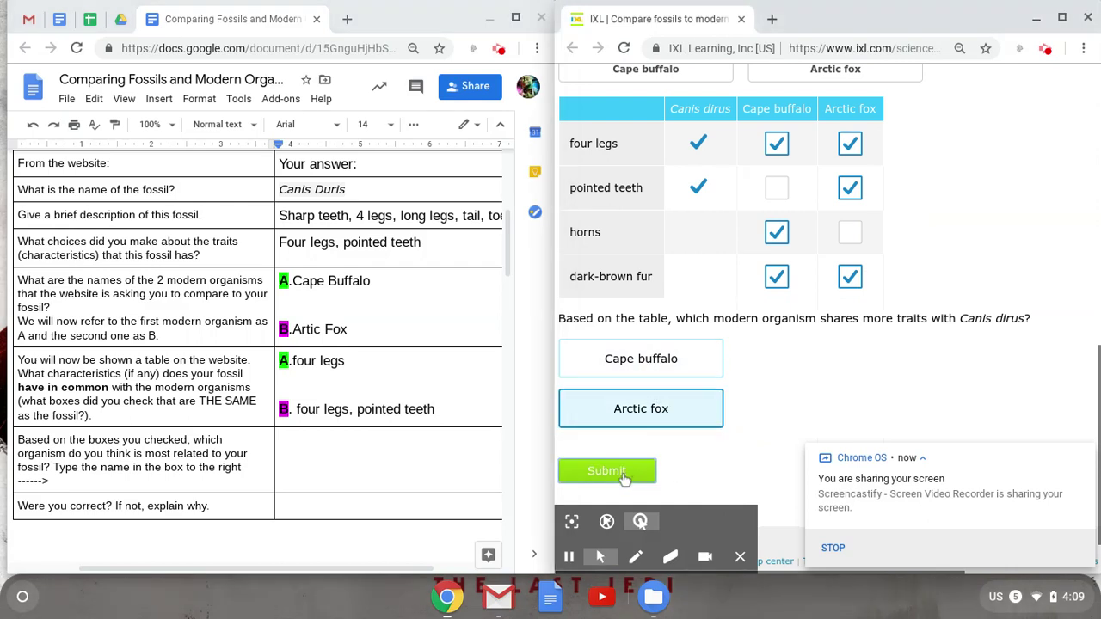
click(334, 446)
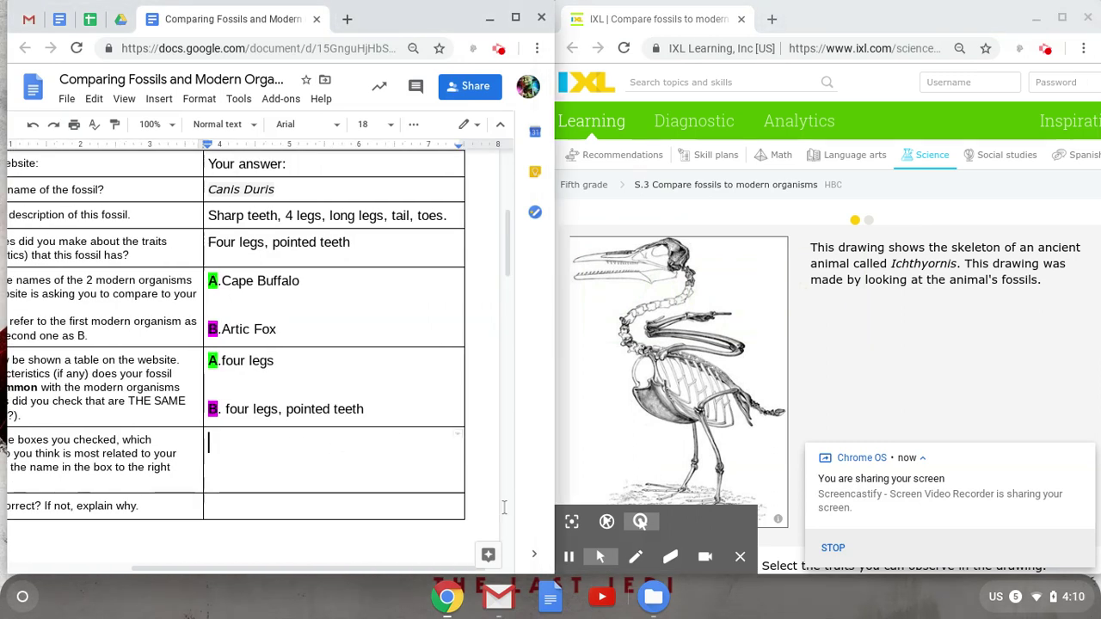
Fill the closest-relative cell with 'Arctic Fox', correcting the 'Artic' misspelling via spell check.
click(571, 560)
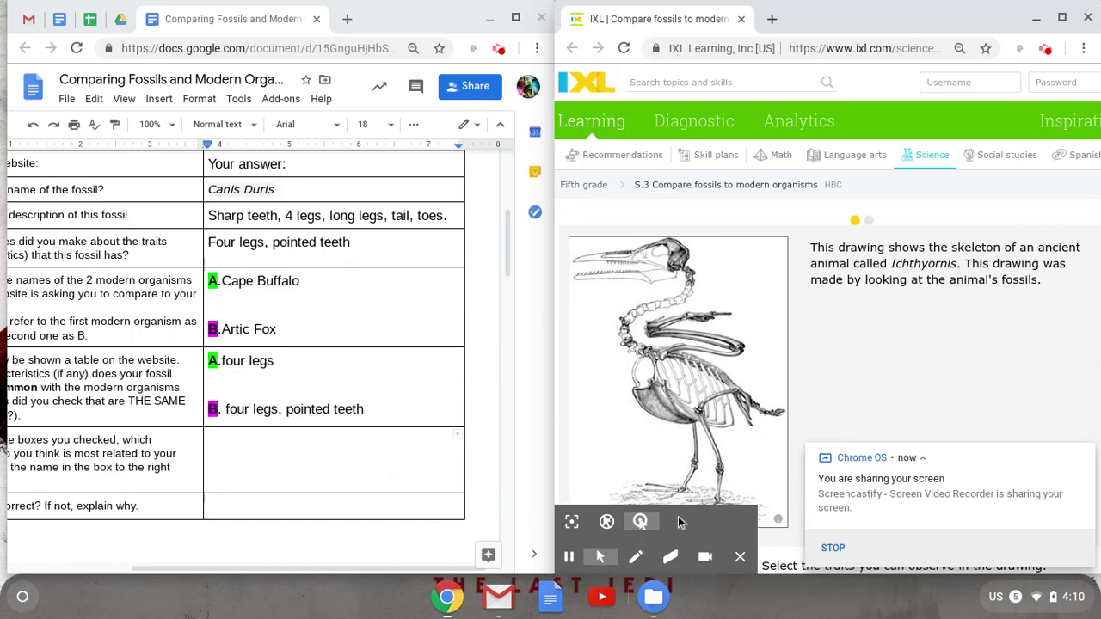
click(266, 453)
triple_click(266, 452)
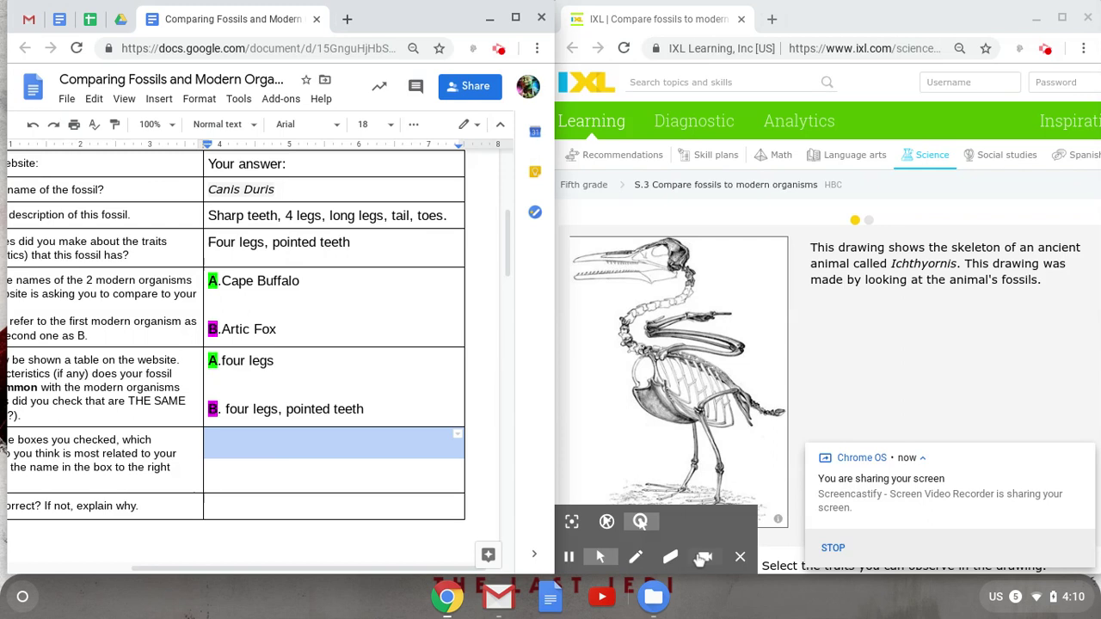
click(254, 440)
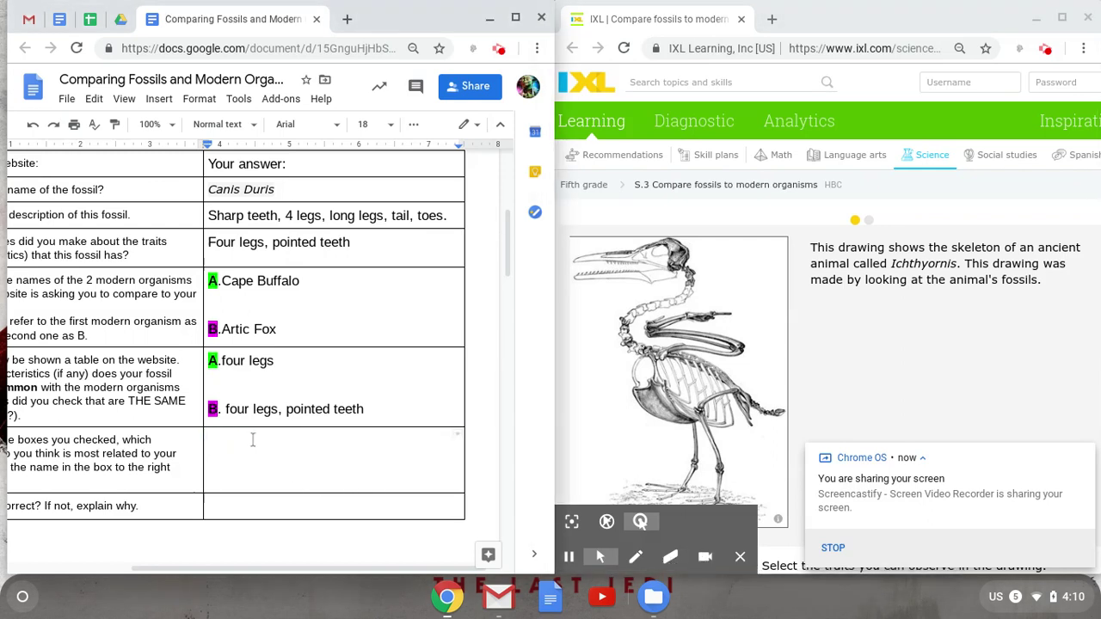
text(A)
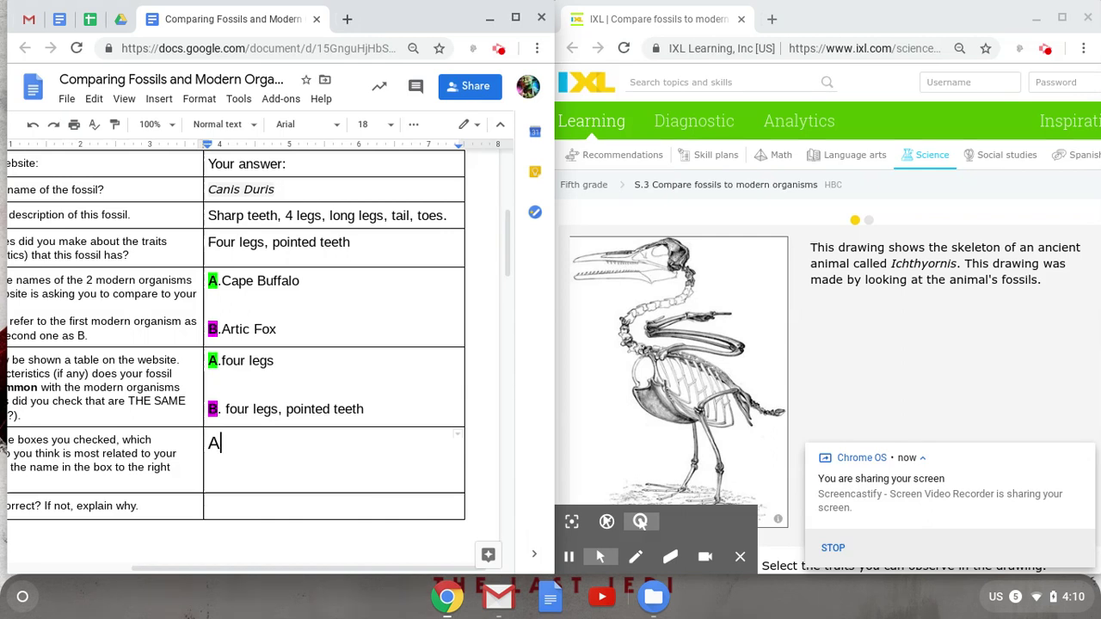
text(rtic FOx)
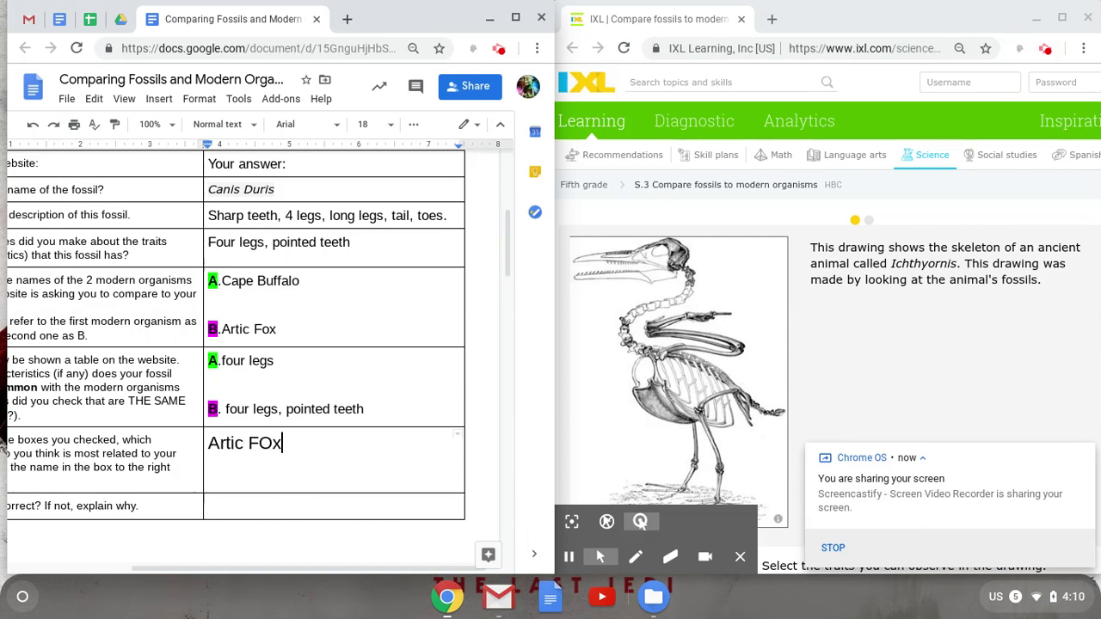
key(BackSpace)
key(BackSpace)
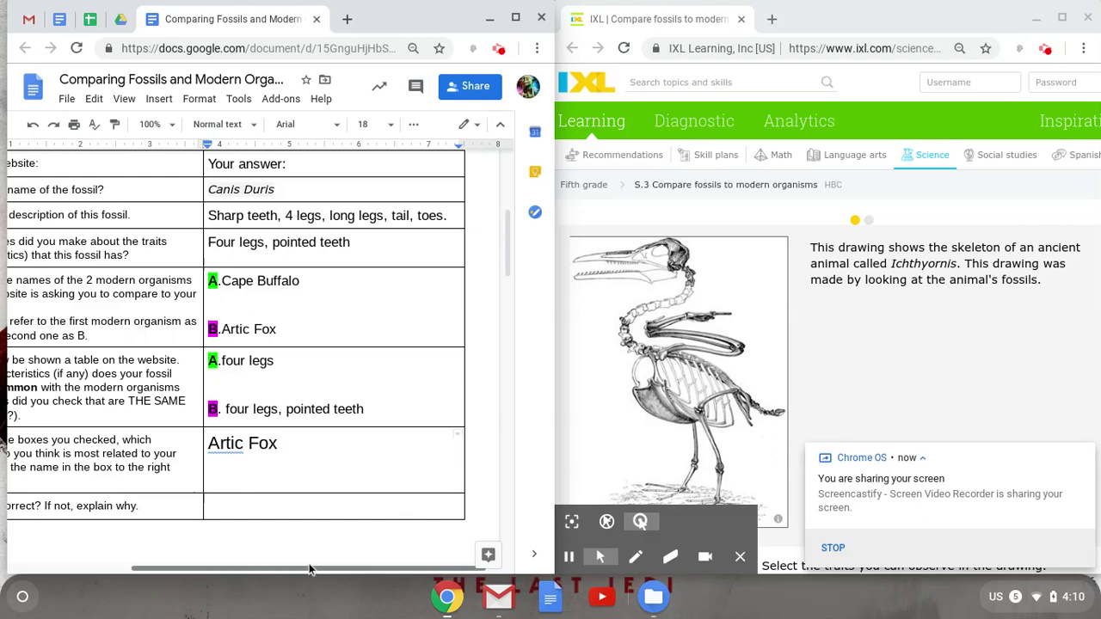
click(239, 443)
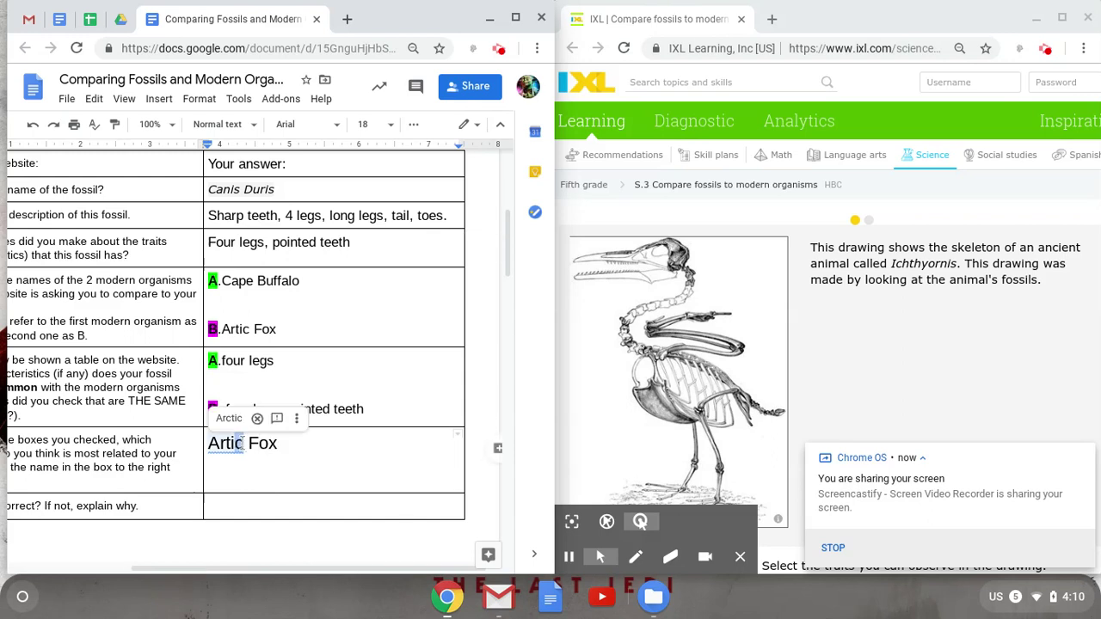
click(229, 418)
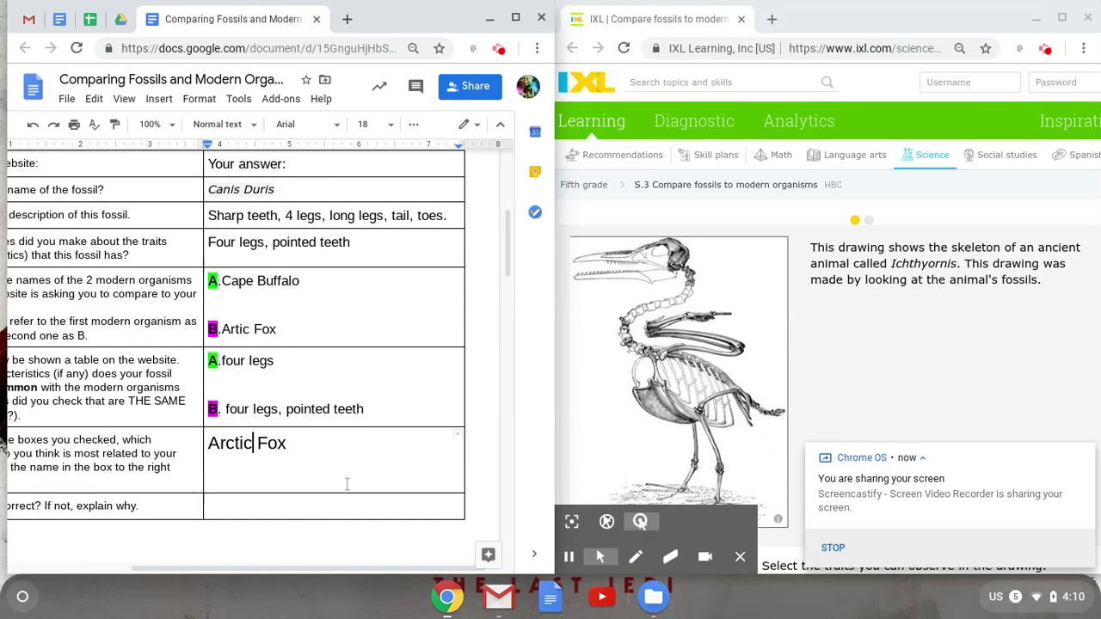
scroll(347, 485, down, 1)
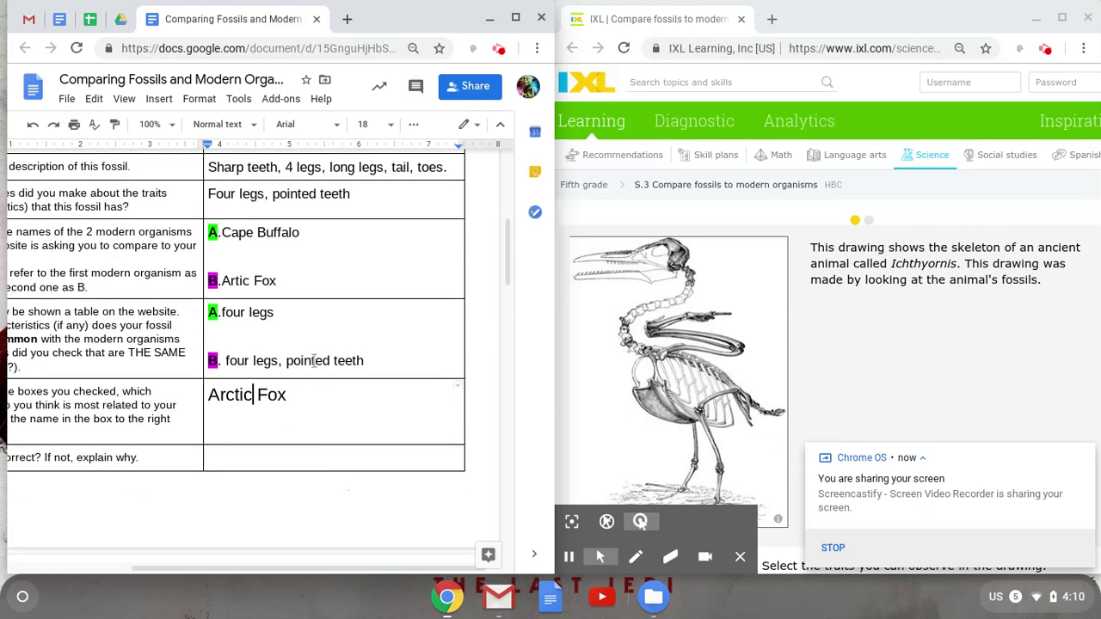